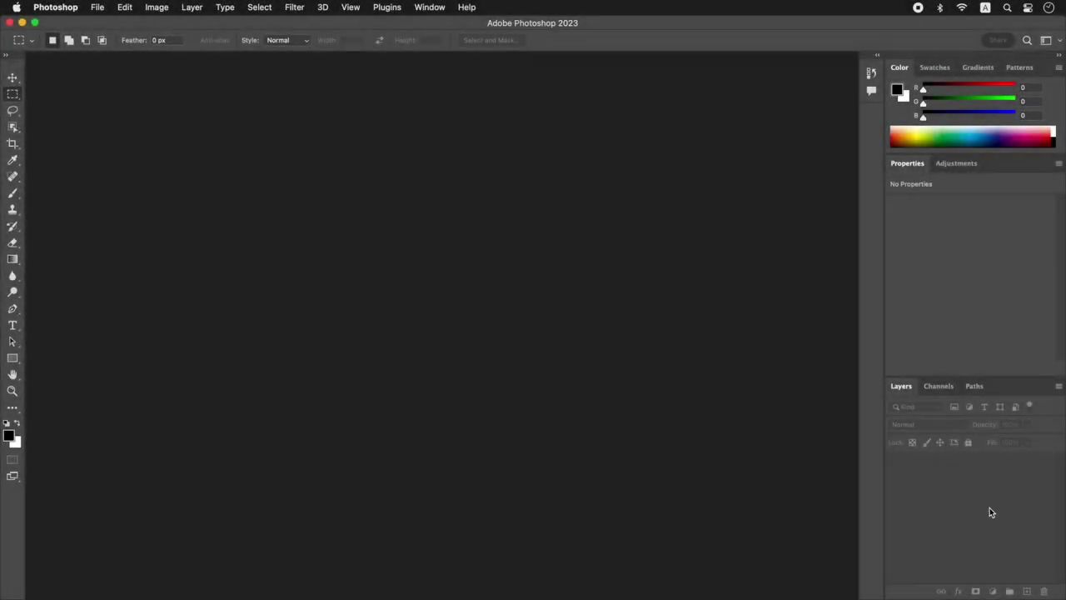
- Open the orange sunset image ut233_bg.jpg and zoom the canvas to 200%
{"action": "left_click", "coordinate": [196, 16]}
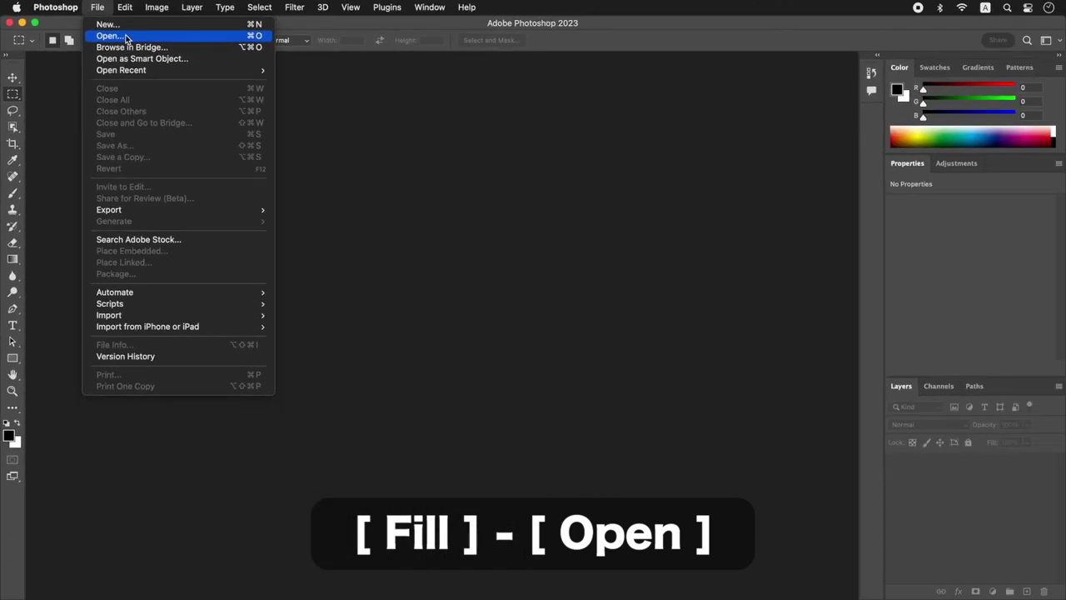
{"action": "left_click", "coordinate": [125, 37]}
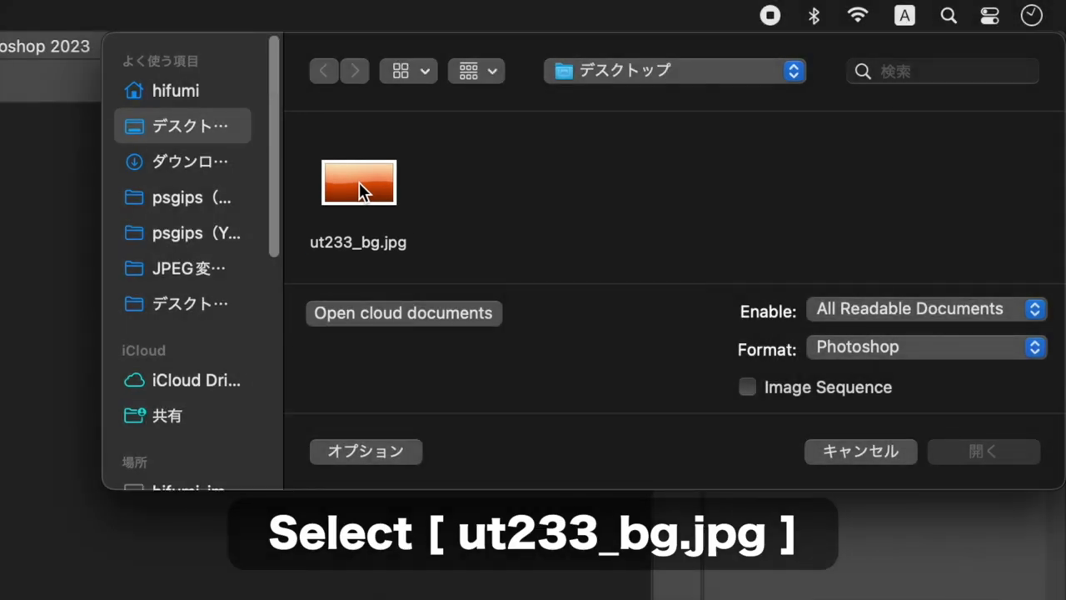
{"action": "left_click", "coordinate": [358, 182]}
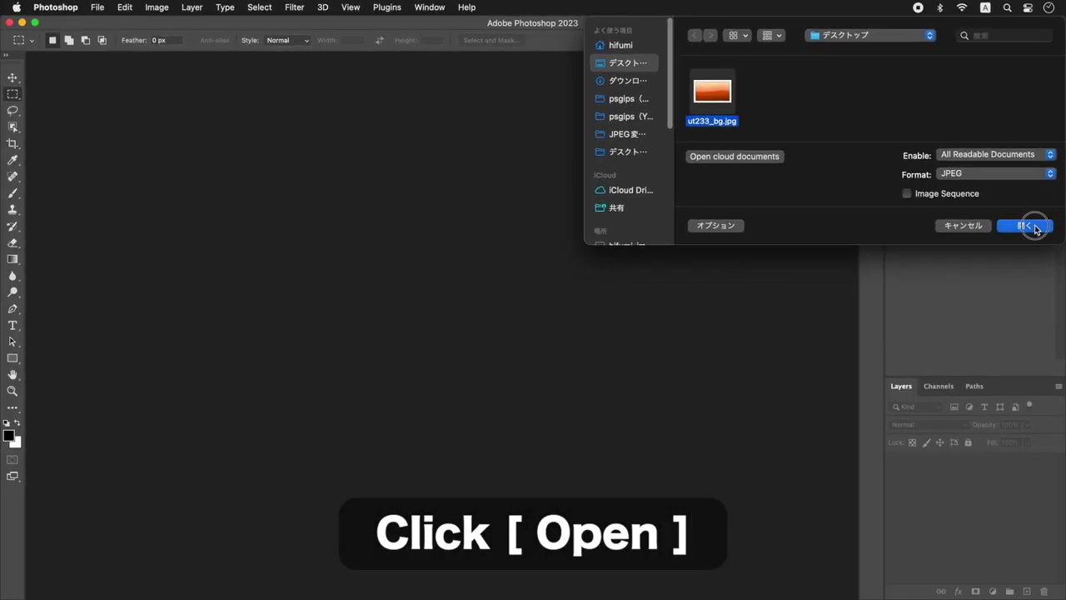
{"action": "left_click", "coordinate": [1033, 226]}
{"action": "key", "text": "super+plus"}
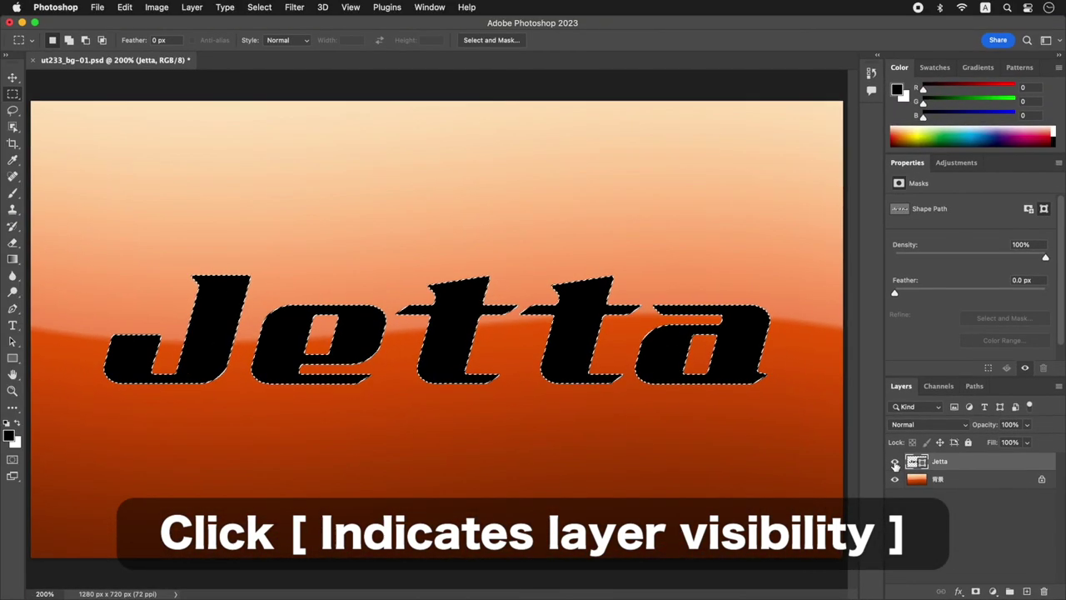
- Hide the Jetta text layer, create Group 1, and add a Gradient fill layer
{"action": "left_click", "coordinate": [895, 463]}
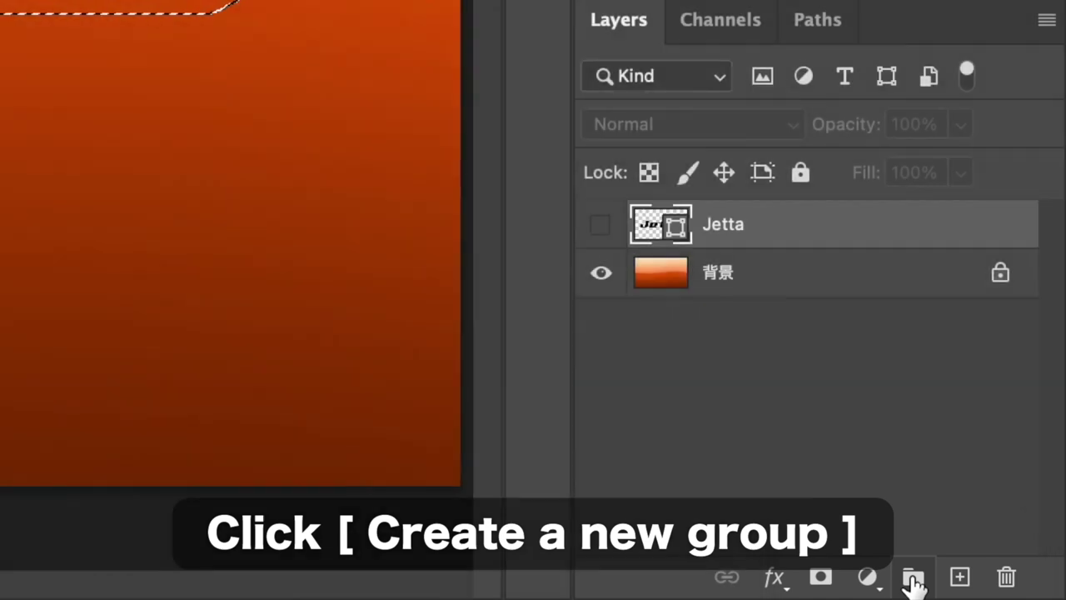
{"action": "left_click", "coordinate": [914, 578]}
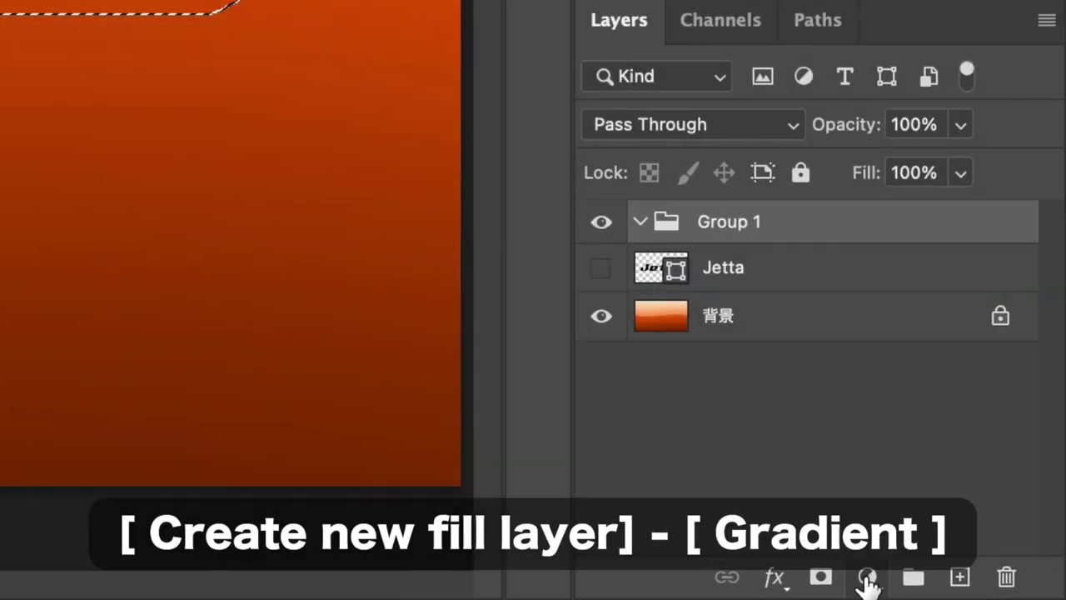
{"action": "left_click", "coordinate": [866, 576]}
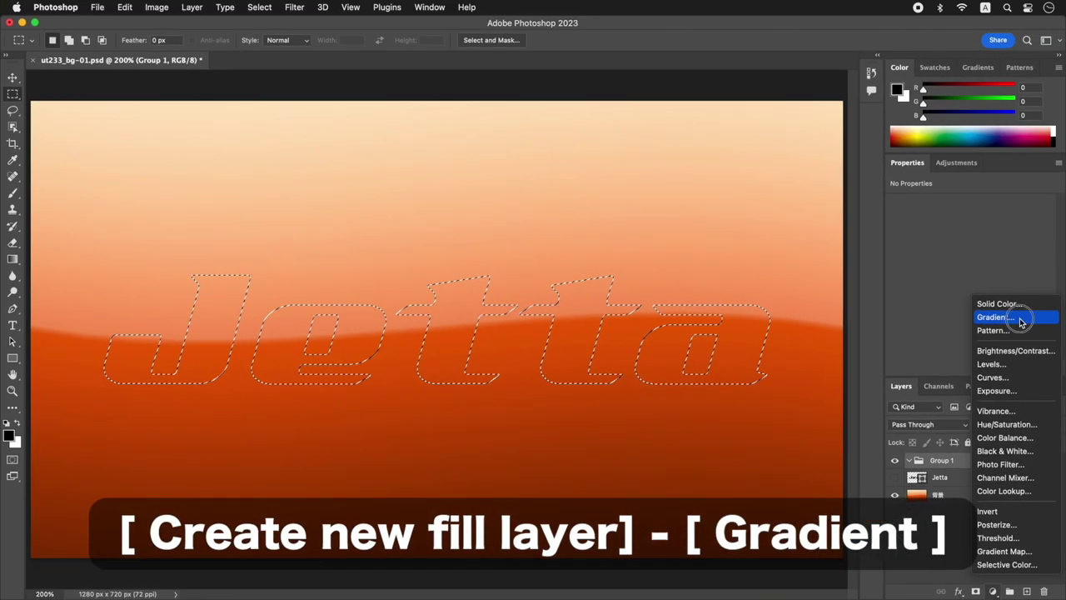
{"action": "left_click", "coordinate": [1019, 317]}
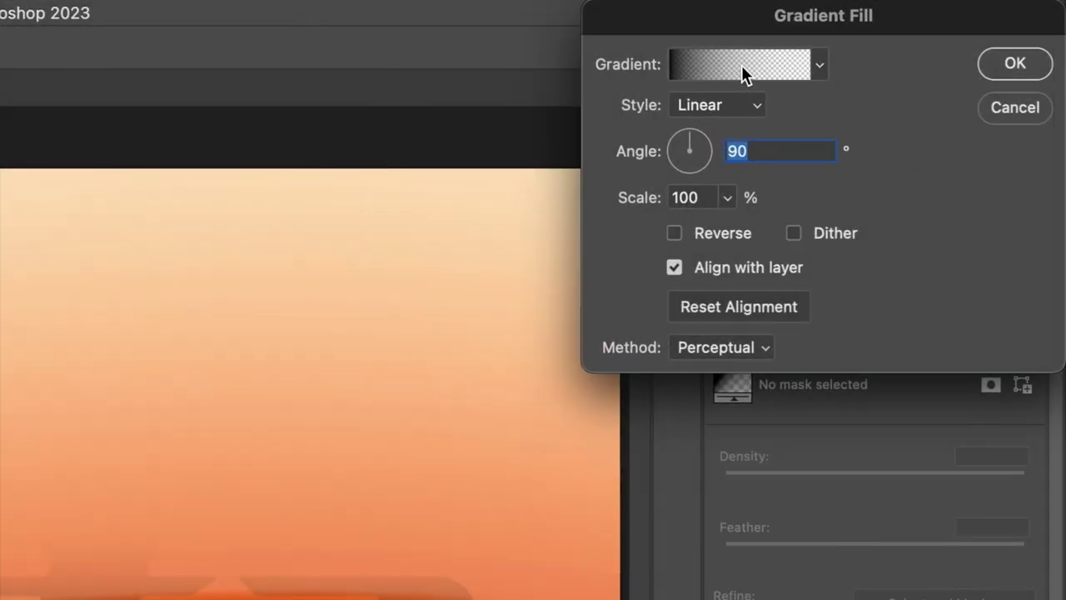
- Set the gradient's transparent opacity stop to 100%, then edit the left colour stop
{"action": "left_click", "coordinate": [742, 70]}
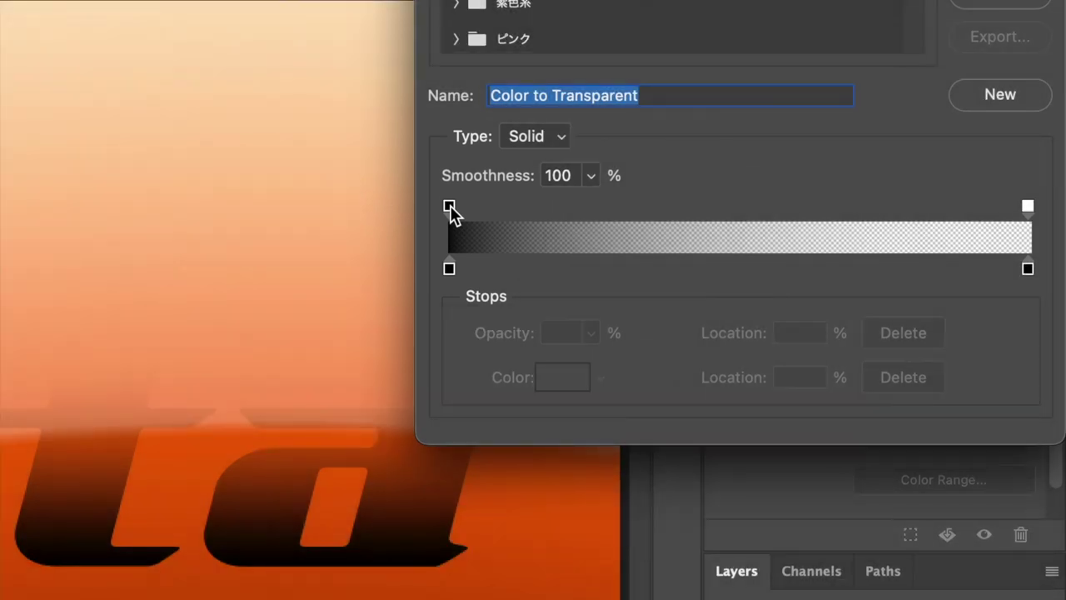
{"action": "left_click", "coordinate": [449, 206]}
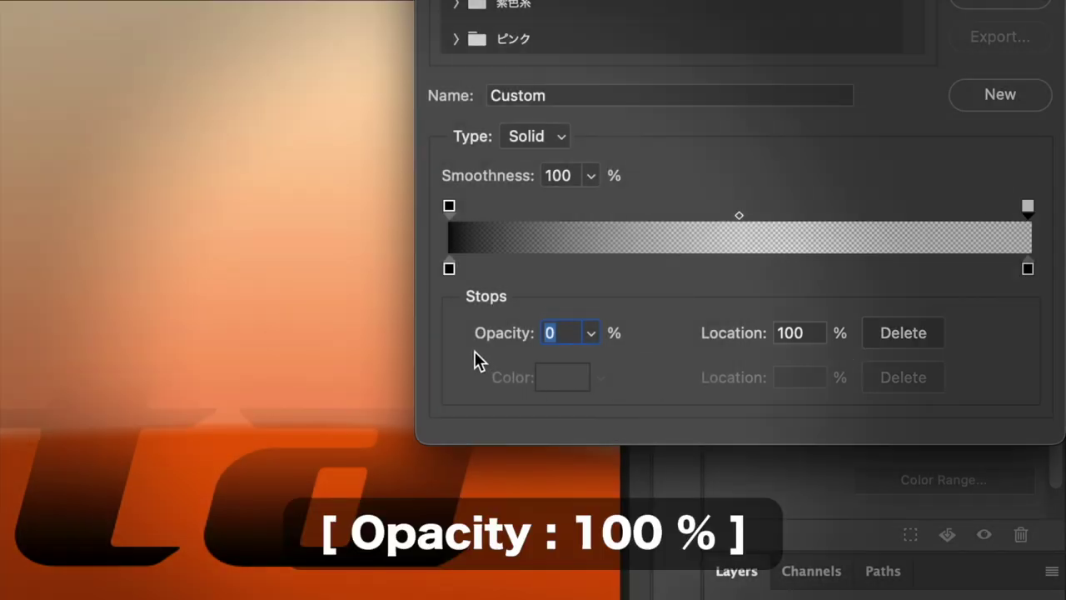
{"action": "type", "text": "100"}
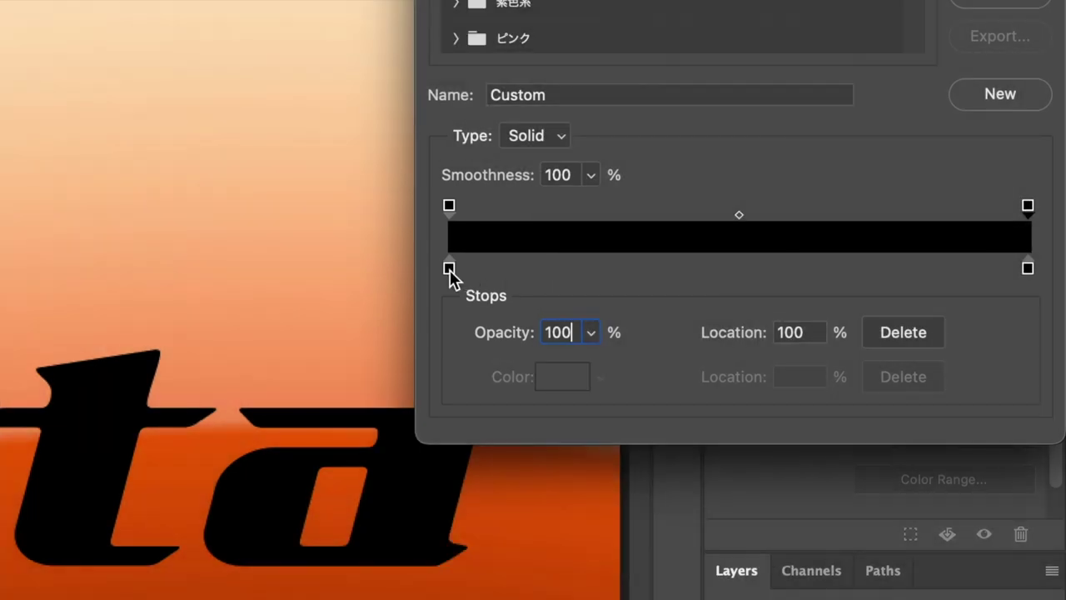
{"action": "left_click", "coordinate": [450, 270]}
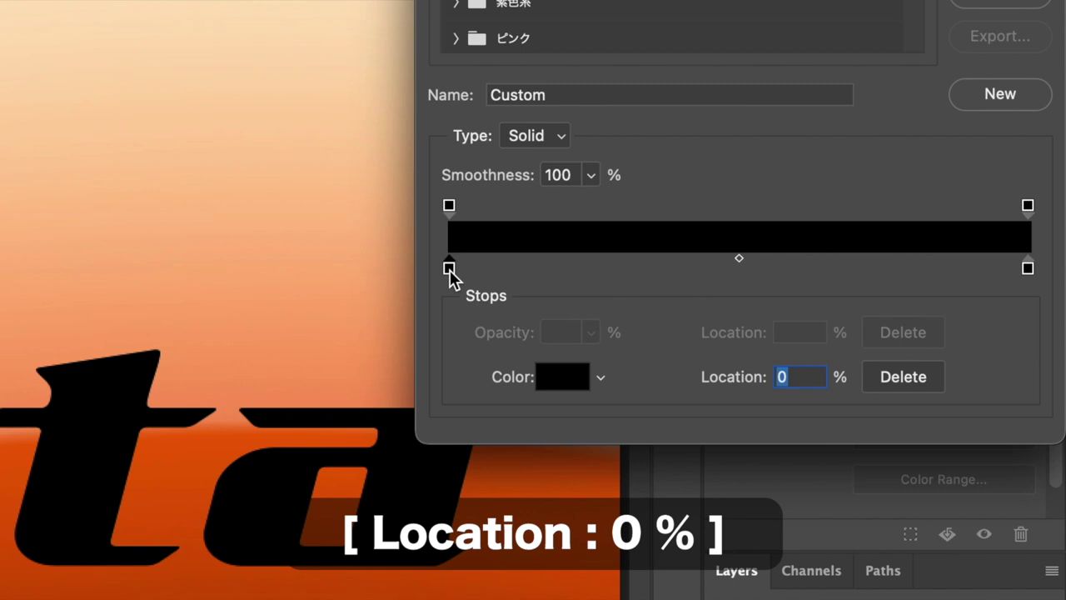
{"action": "double_click", "coordinate": [450, 269]}
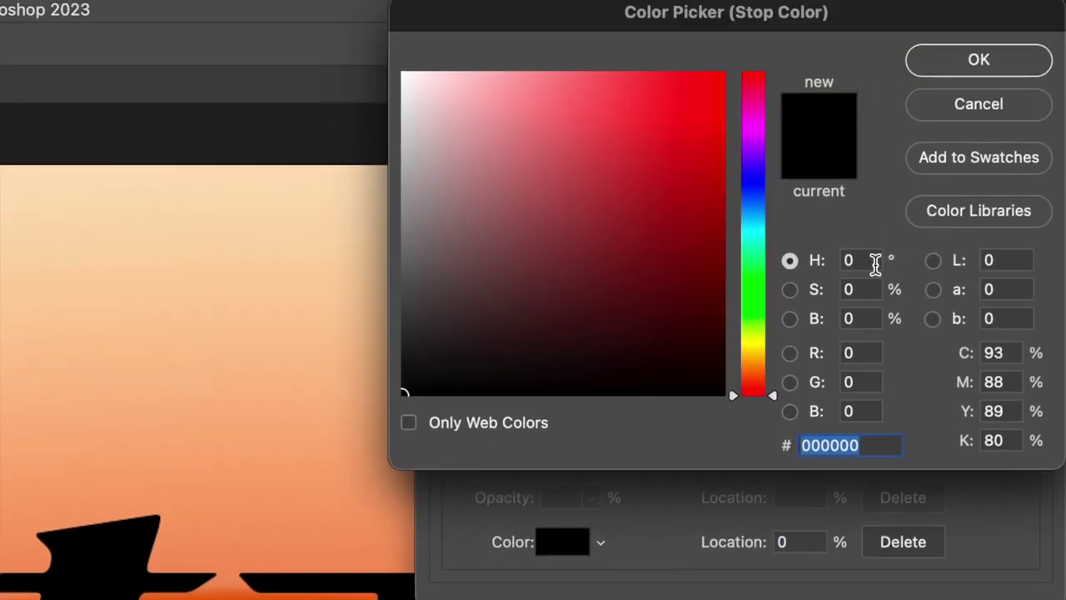
- Set the left gradient stop to blue-grey H210 S20 B50
{"action": "left_click", "coordinate": [875, 263]}
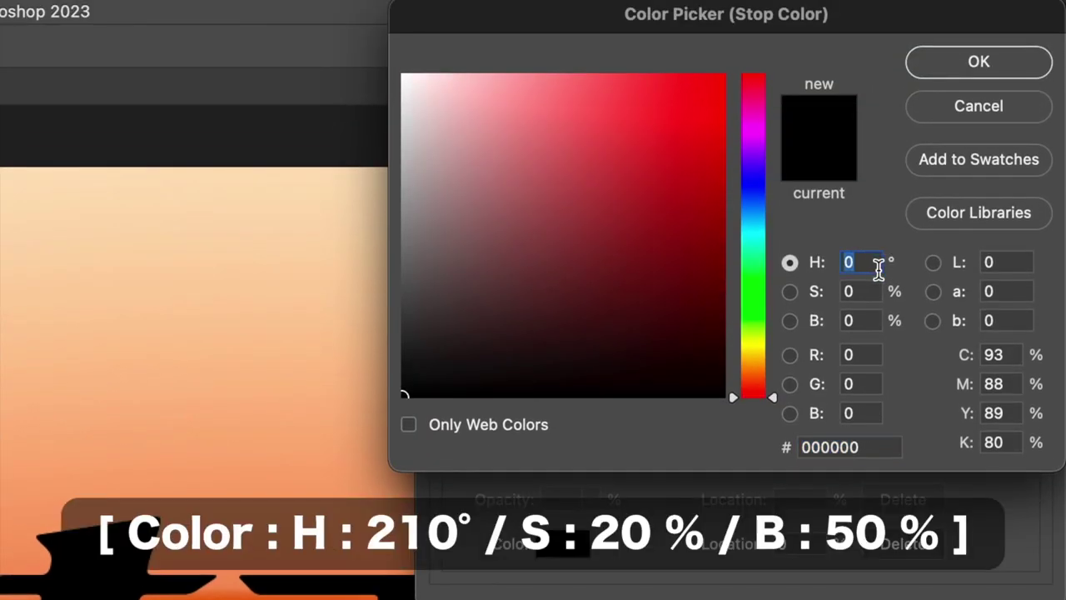
{"action": "type", "text": "210"}
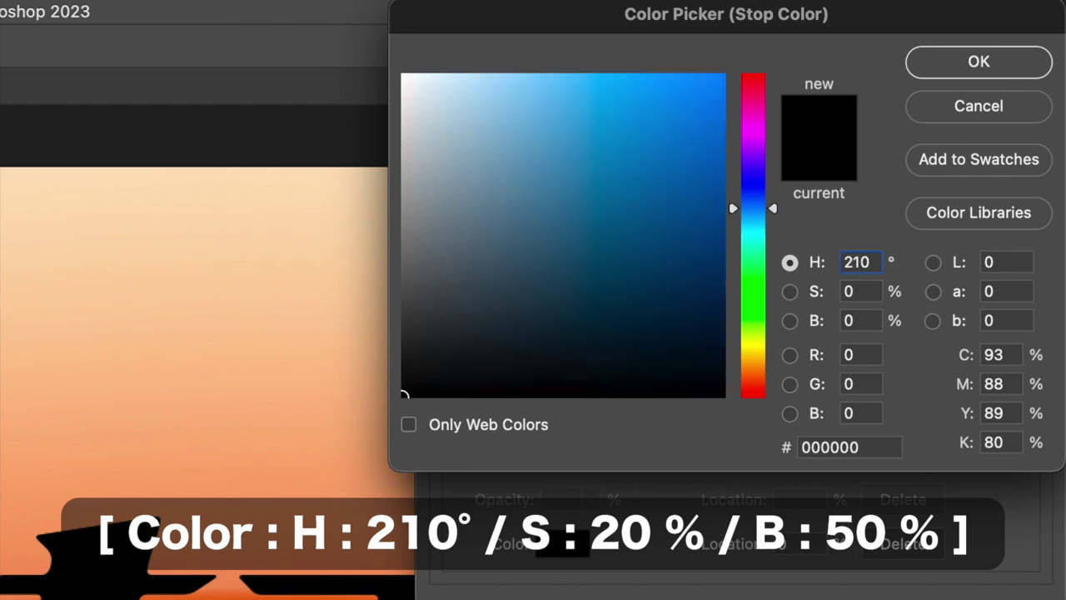
{"action": "type", "text": "20"}
{"action": "type", "text": "50"}
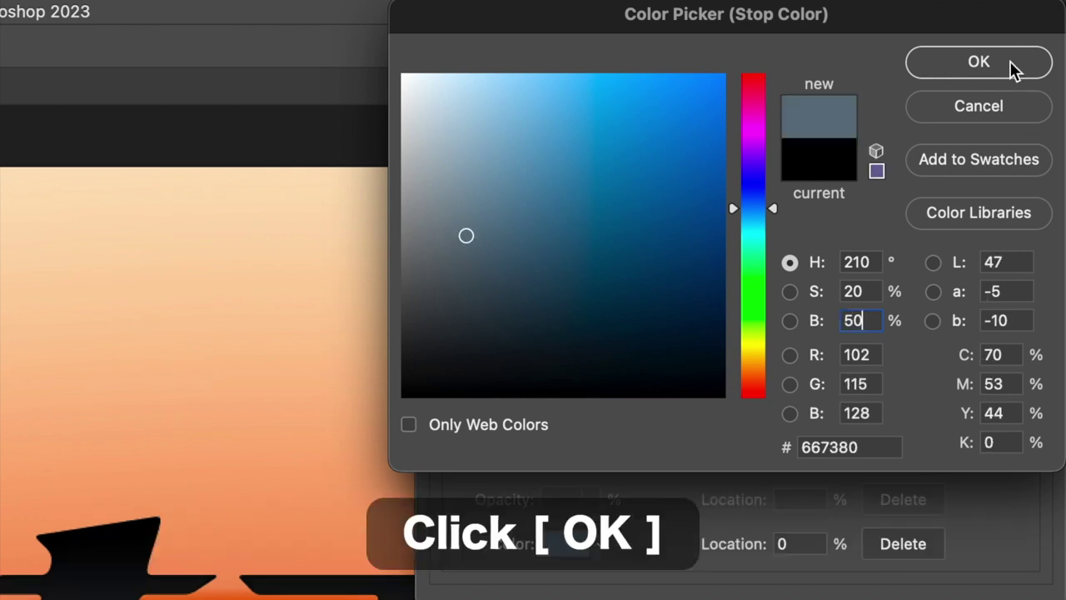
{"action": "left_click", "coordinate": [1009, 61]}
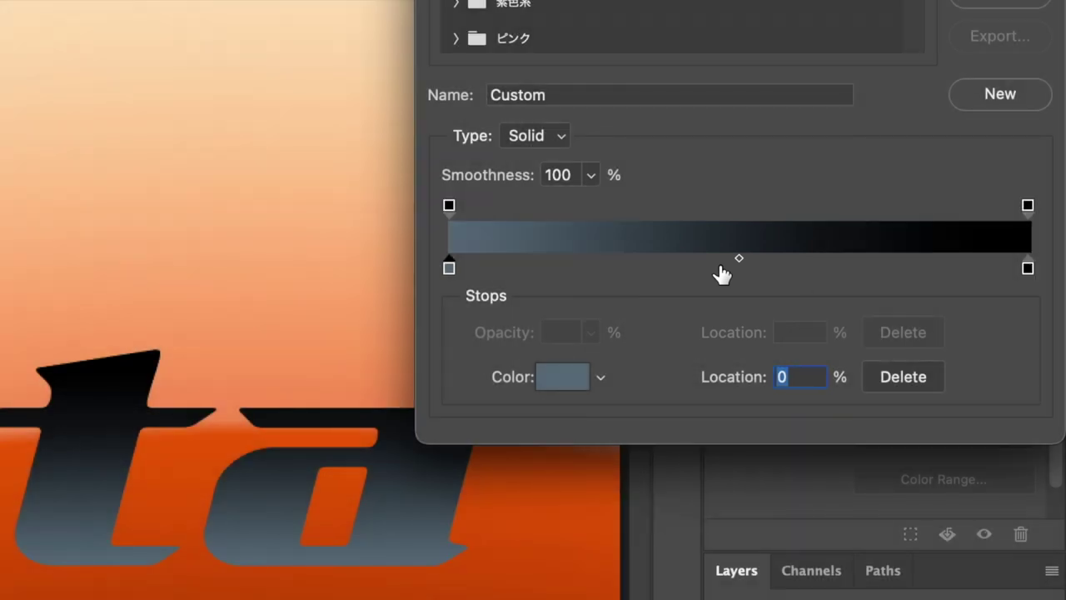
- Add a near-black B5 stop near 49% and move the dark stop to 51%
{"action": "left_click", "coordinate": [721, 268]}
{"action": "left_click_drag", "start_coordinate": [721, 268], "coordinate": [733, 264]}
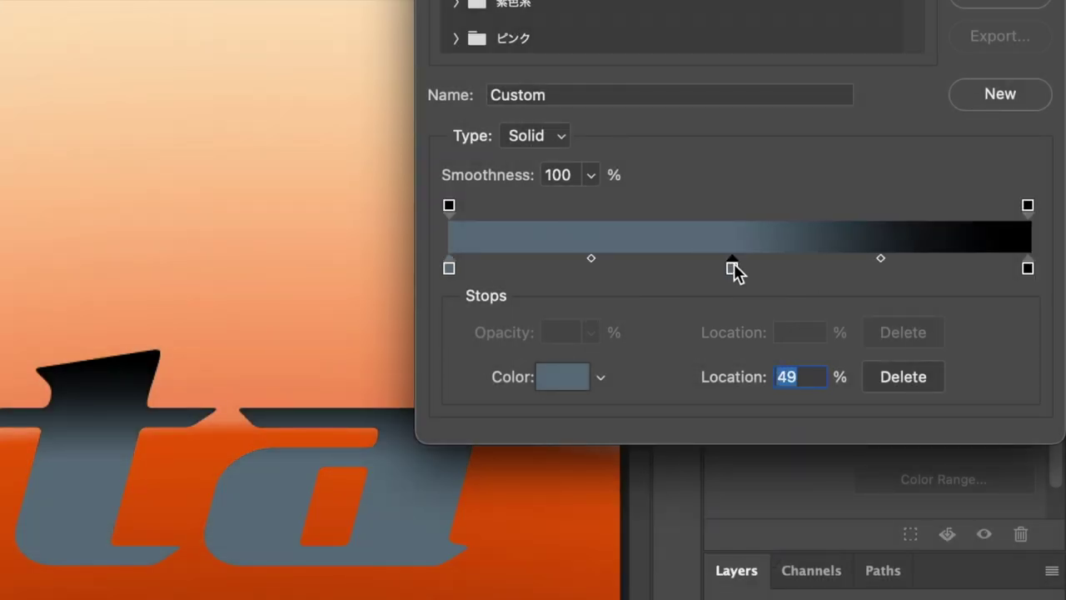
{"action": "double_click", "coordinate": [732, 266]}
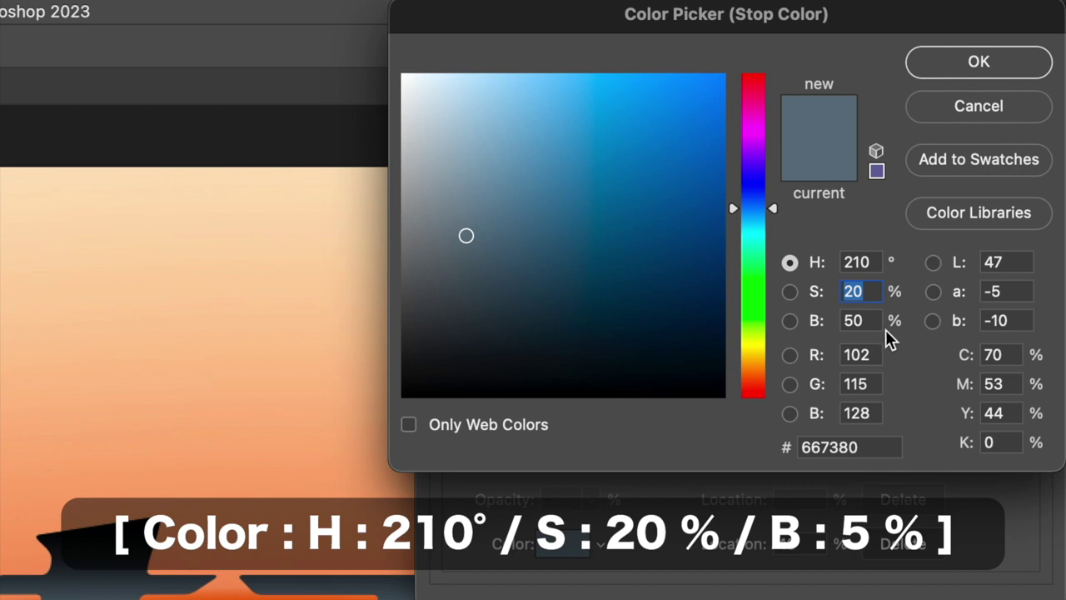
{"action": "type", "text": "5"}
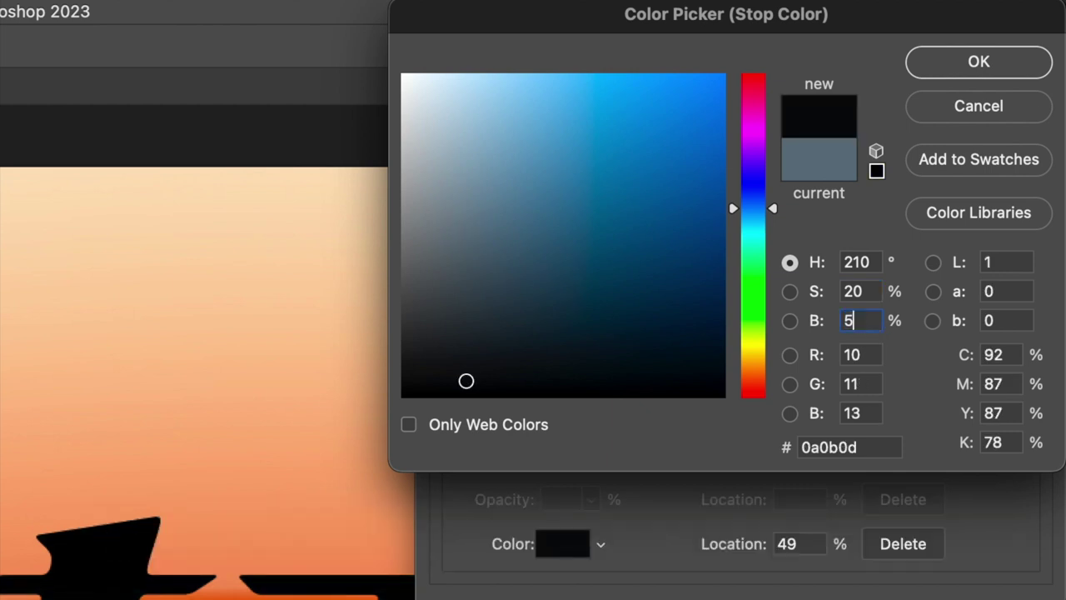
{"action": "left_click", "coordinate": [1003, 65]}
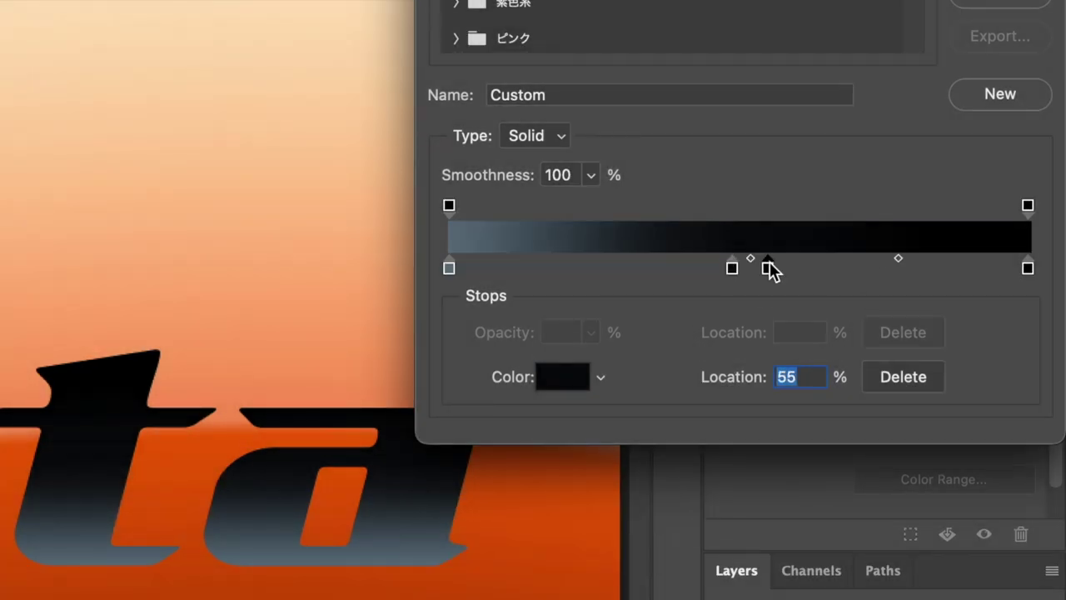
{"action": "left_click_drag", "start_coordinate": [769, 265], "coordinate": [747, 267]}
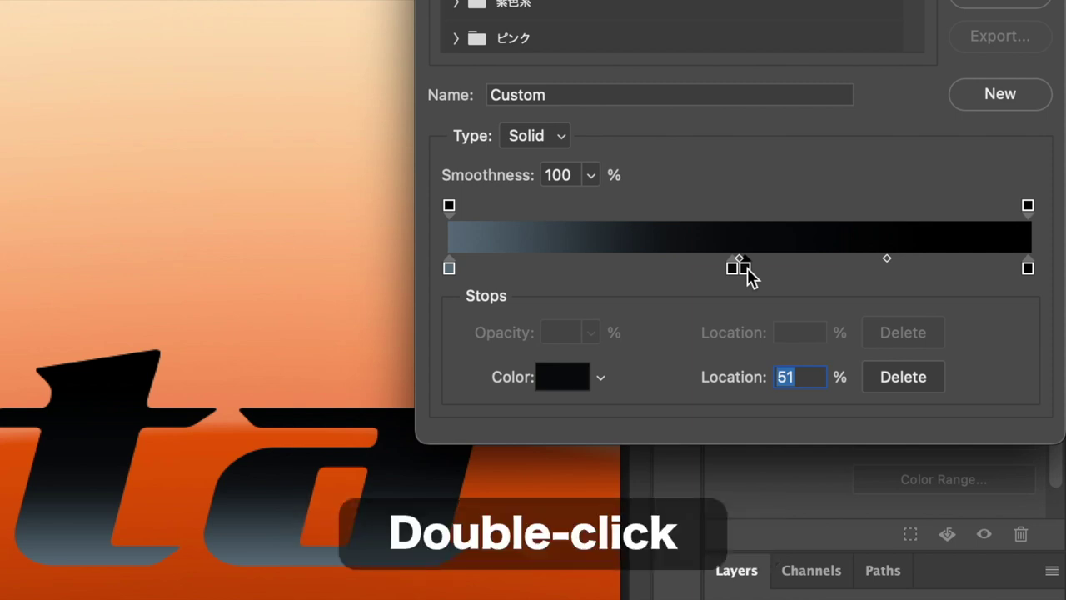
{"action": "double_click", "coordinate": [746, 267]}
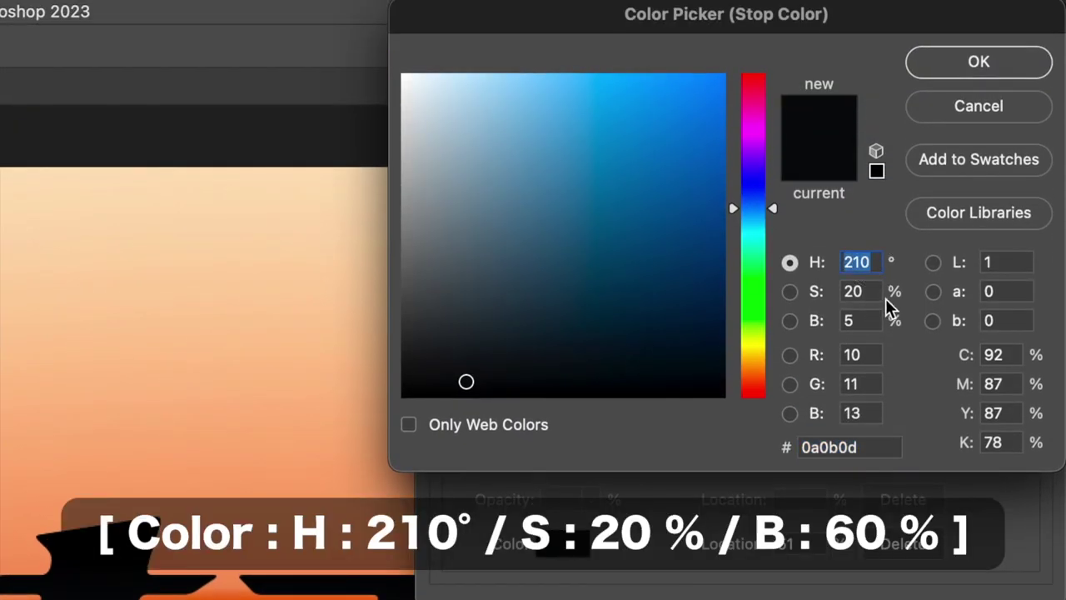
- Set the selected gradient stop's brightness to 60
{"action": "left_click", "coordinate": [868, 296]}
{"action": "type", "text": "60"}
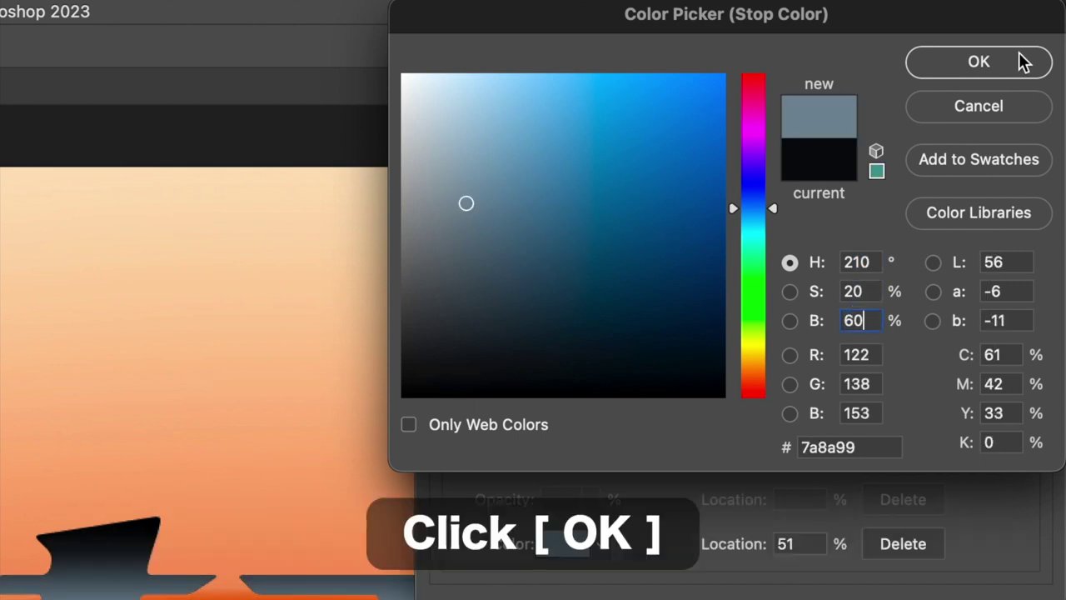
{"action": "left_click", "coordinate": [1005, 63]}
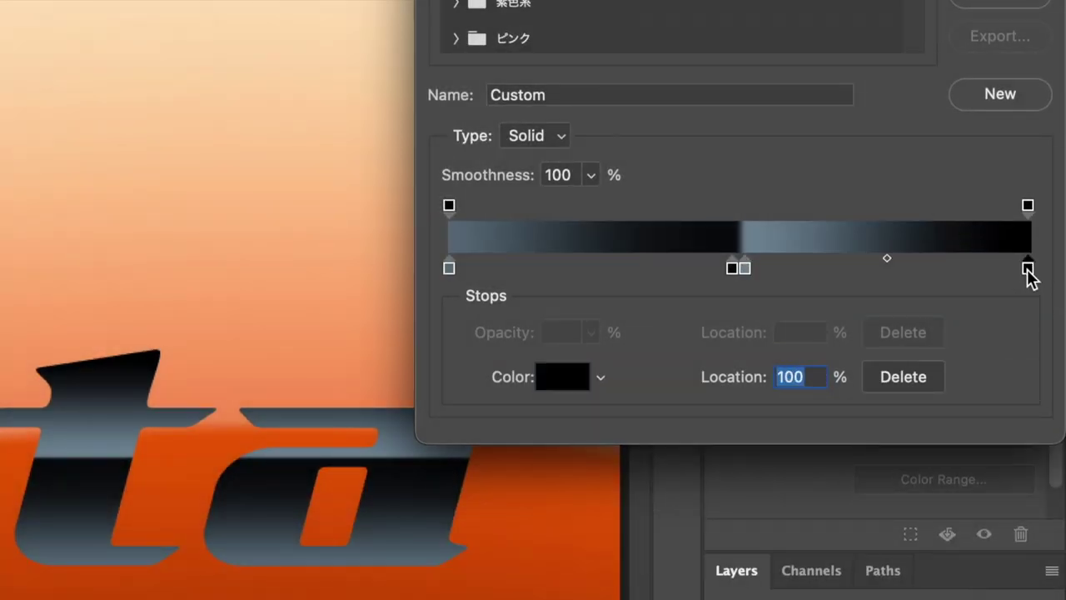
- Make the right stop white at 83% and apply the 90° gradient fill
{"action": "left_click_drag", "start_coordinate": [1025, 269], "coordinate": [929, 269]}
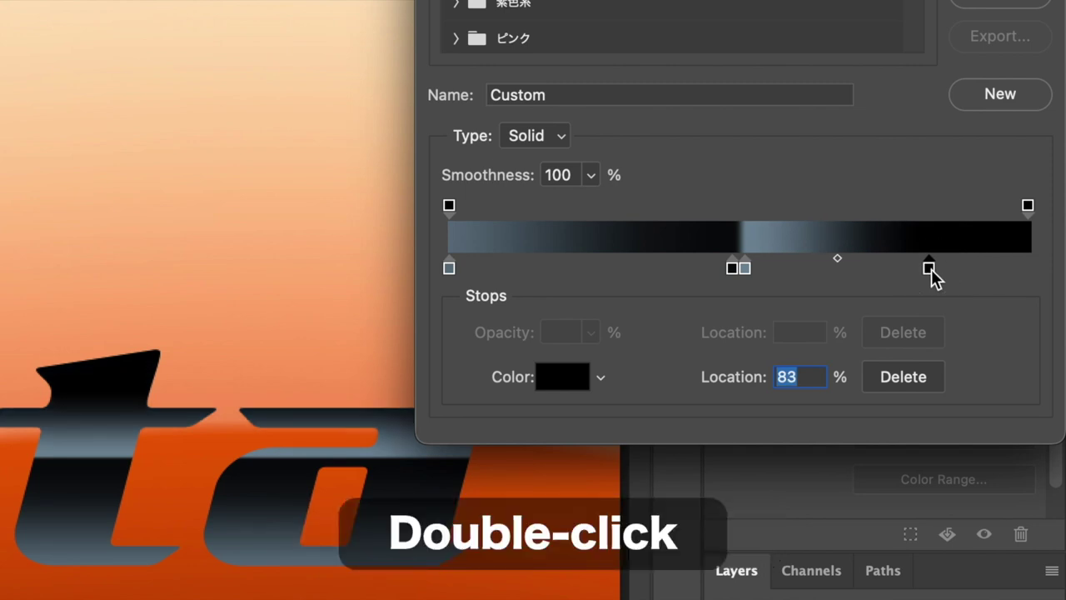
{"action": "double_click", "coordinate": [930, 268]}
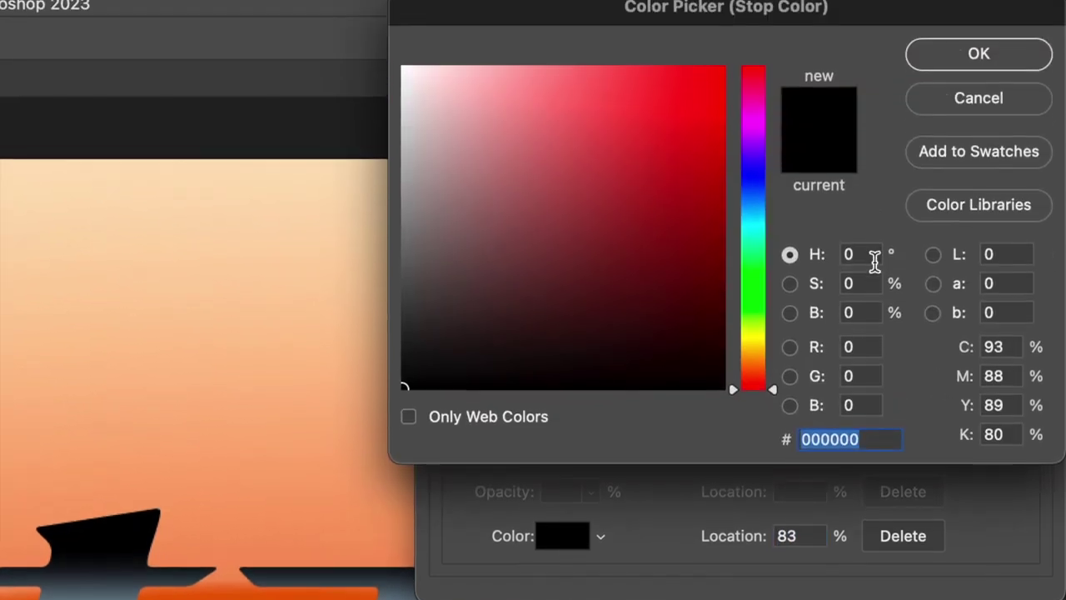
{"action": "left_click", "coordinate": [868, 262]}
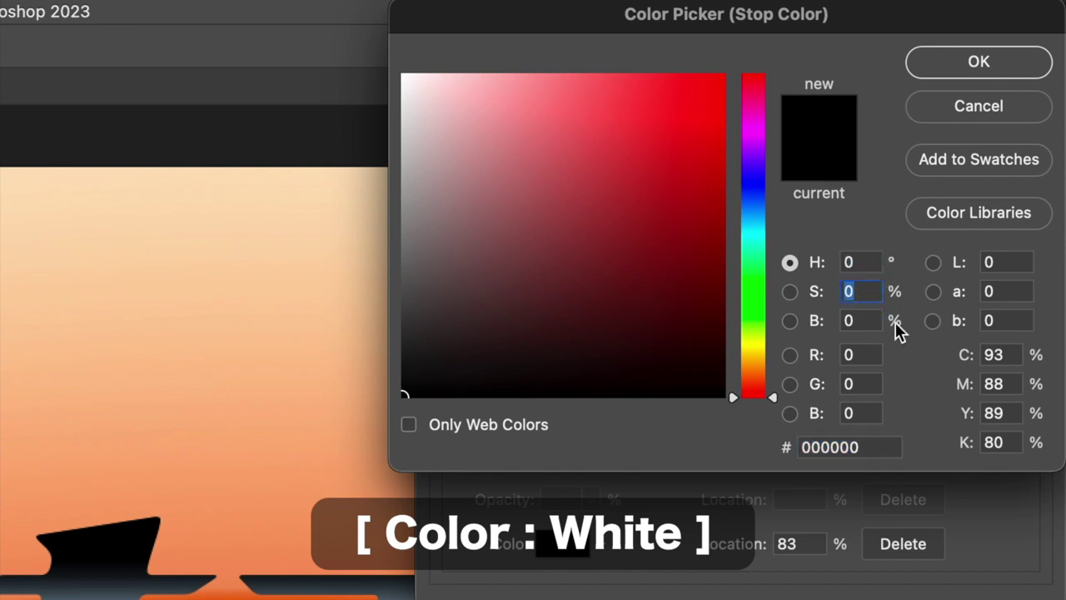
{"action": "type", "text": "10"}
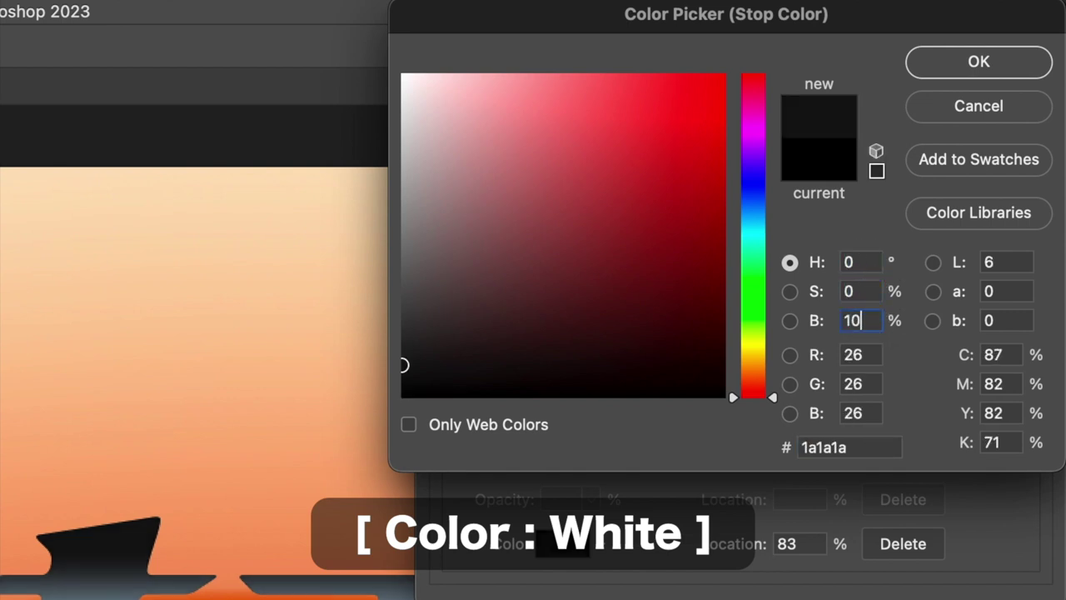
{"action": "type", "text": "0"}
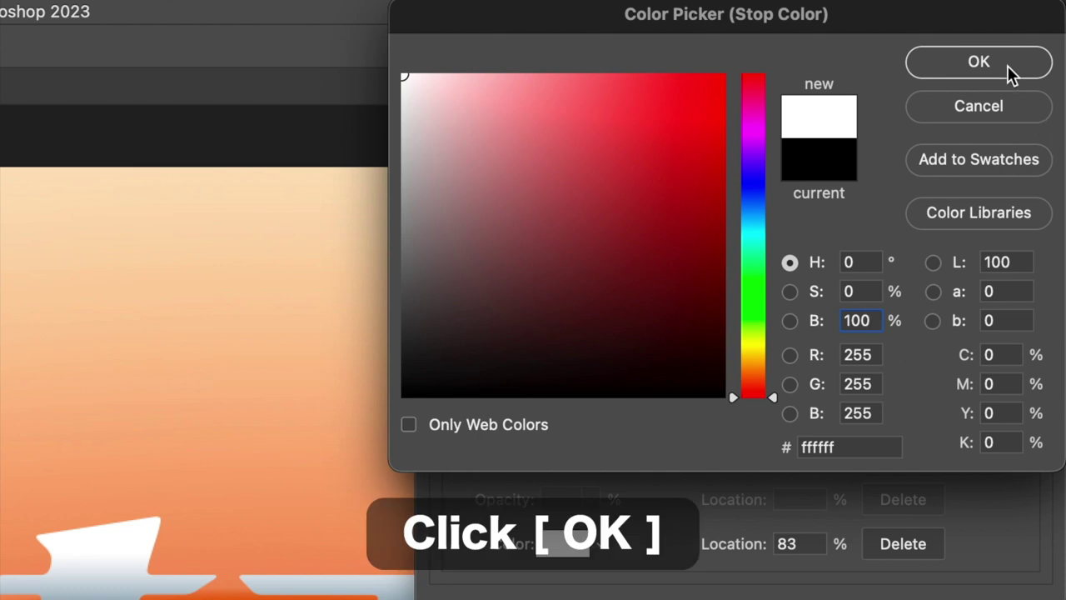
{"action": "left_click", "coordinate": [1007, 65]}
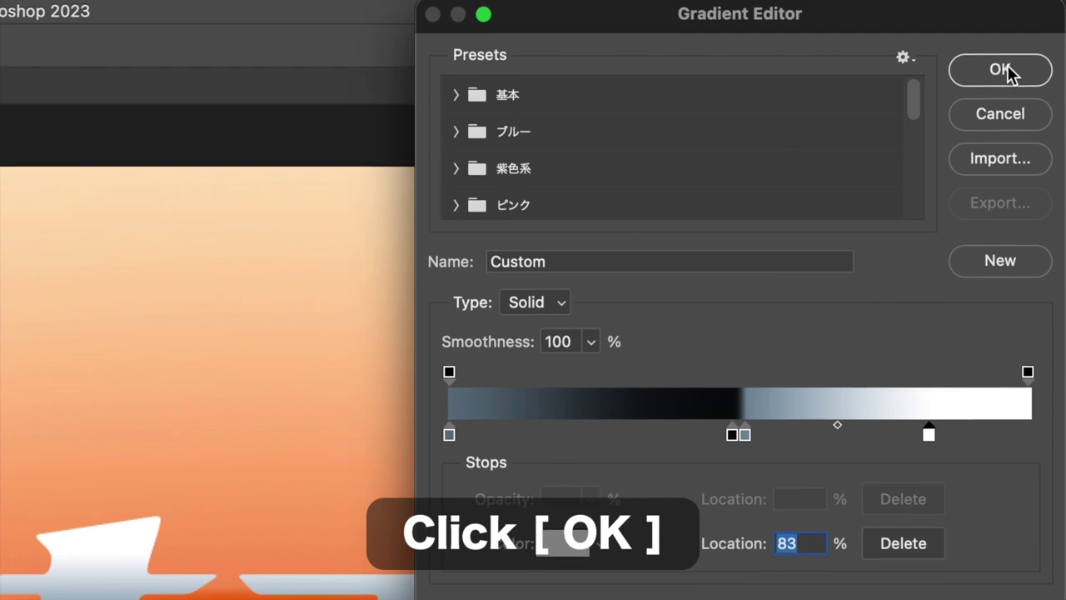
{"action": "left_click", "coordinate": [944, 74]}
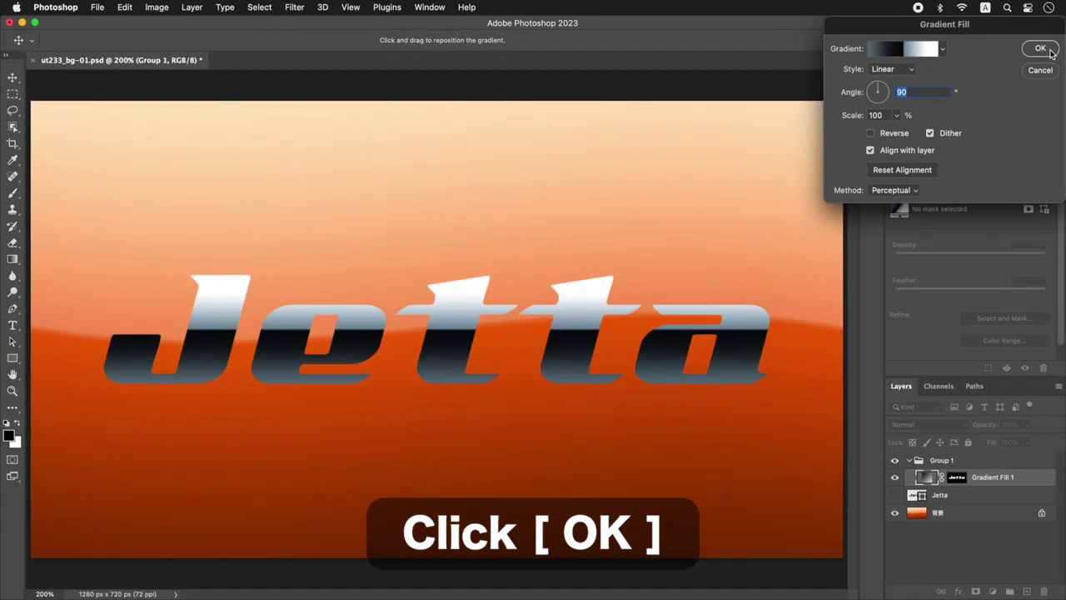
{"action": "left_click", "coordinate": [1040, 49]}
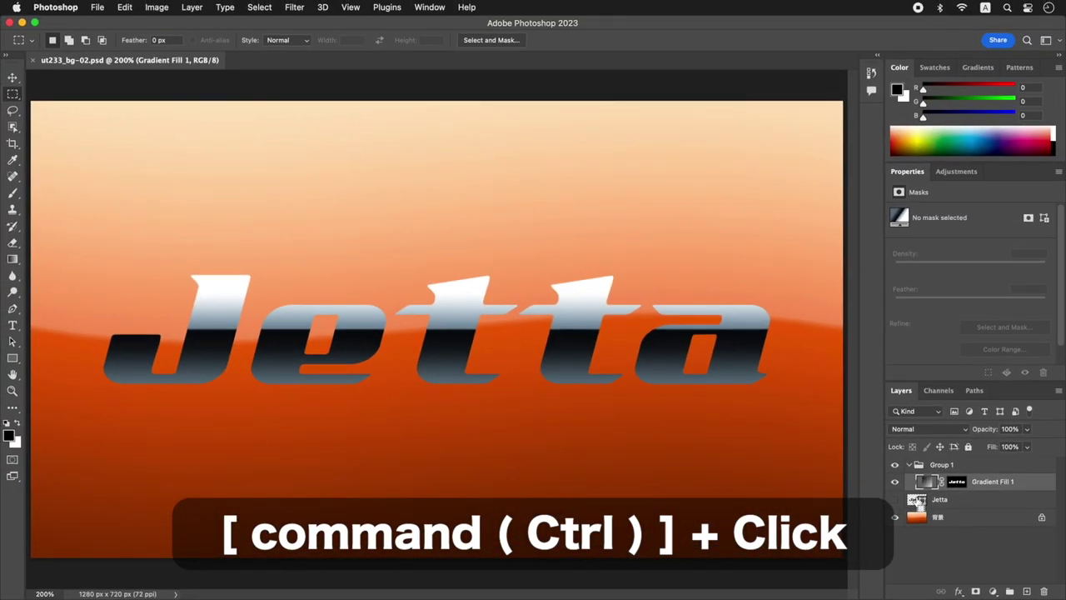
- Load the Jetta lettering as a selection and select Group 1
{"action": "left_click", "coordinate": [917, 501], "text": "ctrl"}
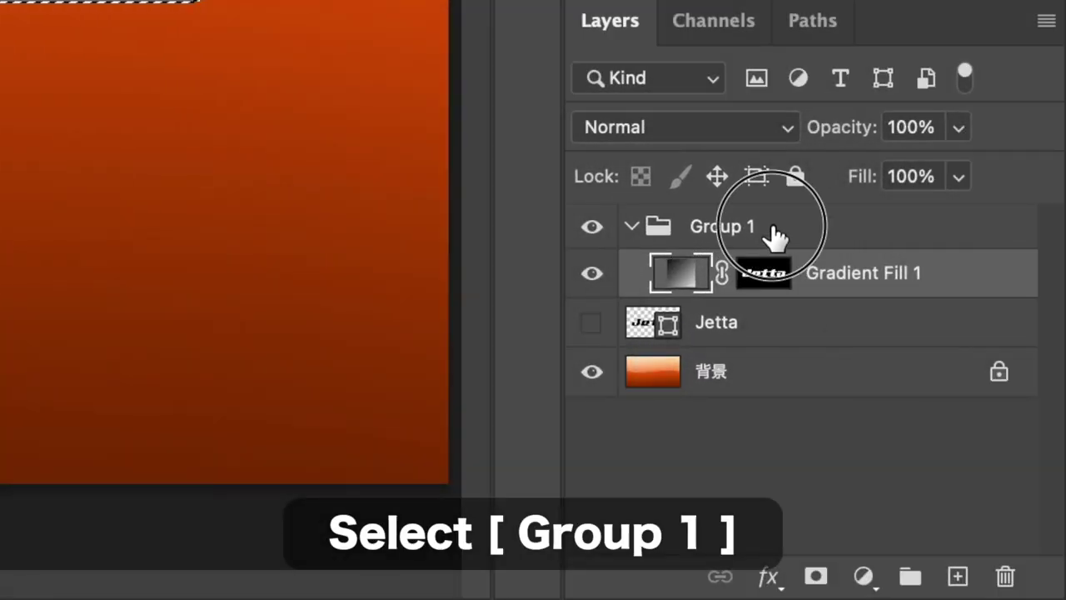
{"action": "left_click", "coordinate": [773, 236]}
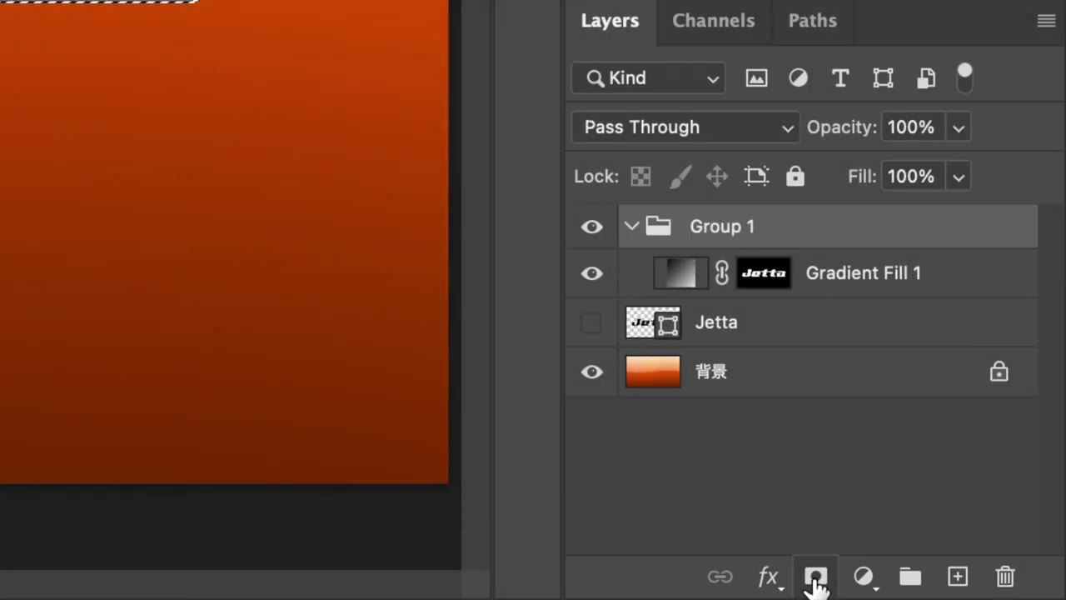
- Mask Group 1 with the Jetta selection and rasterize Gradient Fill 1's fill content
{"action": "left_click", "coordinate": [815, 579]}
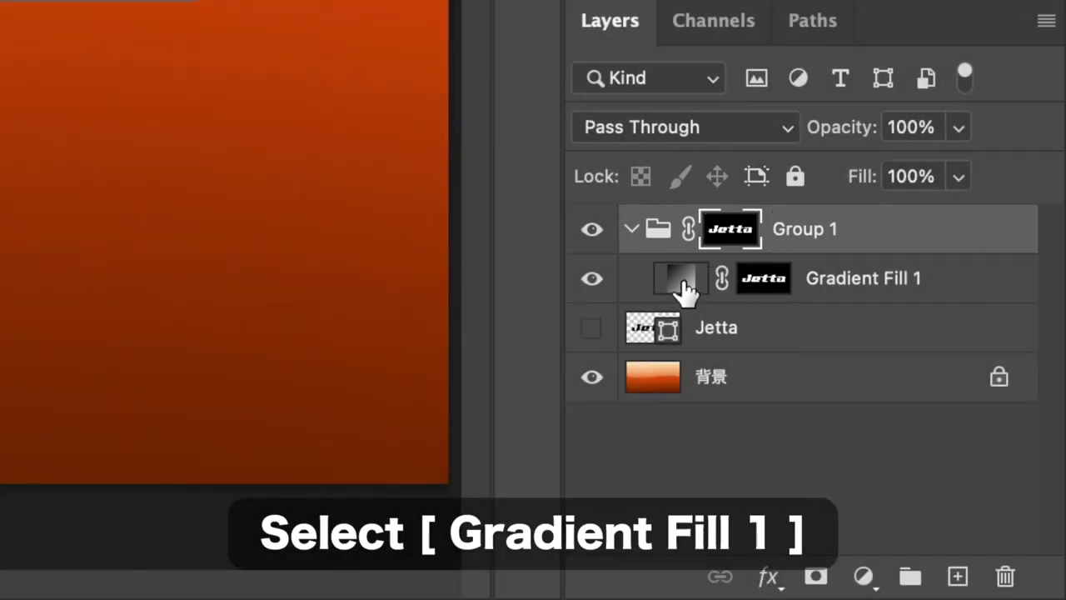
{"action": "left_click", "coordinate": [682, 283]}
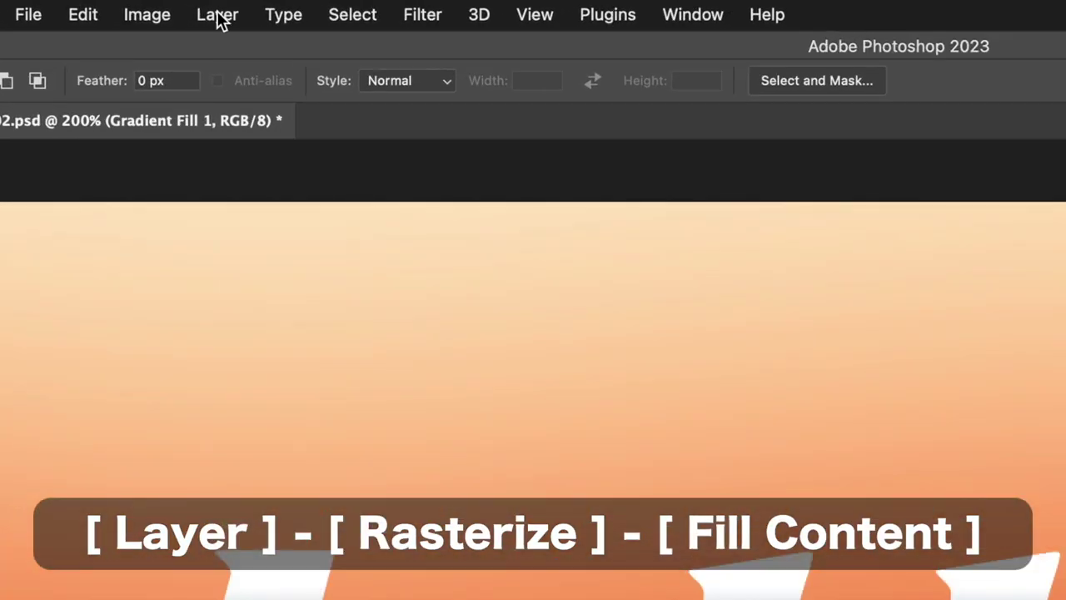
{"action": "left_click", "coordinate": [193, 8]}
{"action": "mouse_move", "coordinate": [205, 276]}
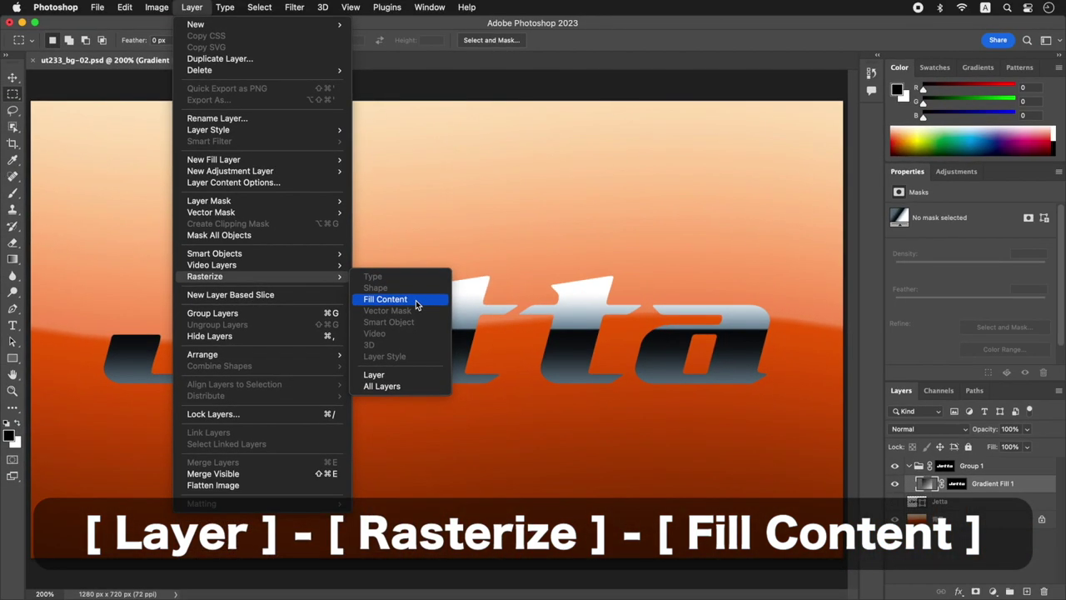
{"action": "left_click", "coordinate": [417, 304]}
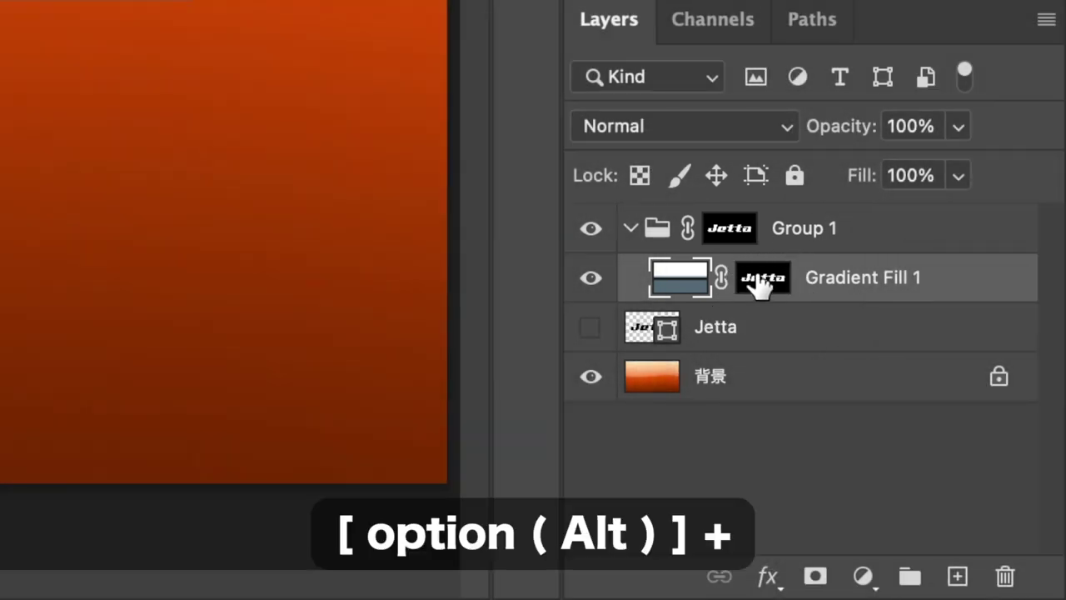
- Delete Gradient Fill 1's layer mask and convert the layer to a smart object
{"action": "left_click_drag", "start_coordinate": [760, 283], "coordinate": [1008, 588]}
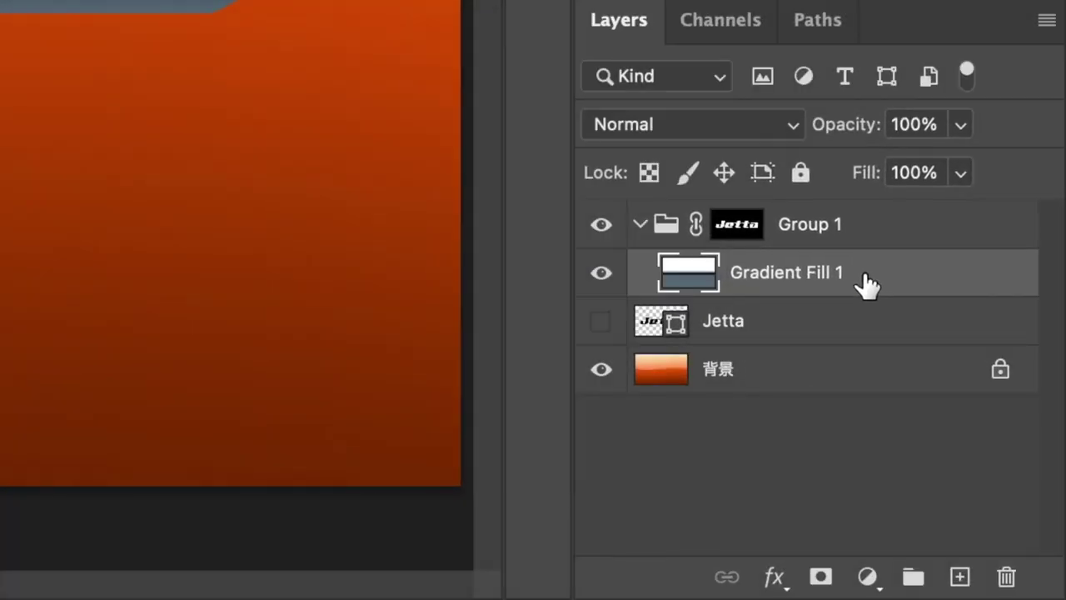
{"action": "right_click", "coordinate": [863, 279]}
{"action": "scroll", "coordinate": [815, 276], "scroll_direction": "down", "scroll_amount": 5}
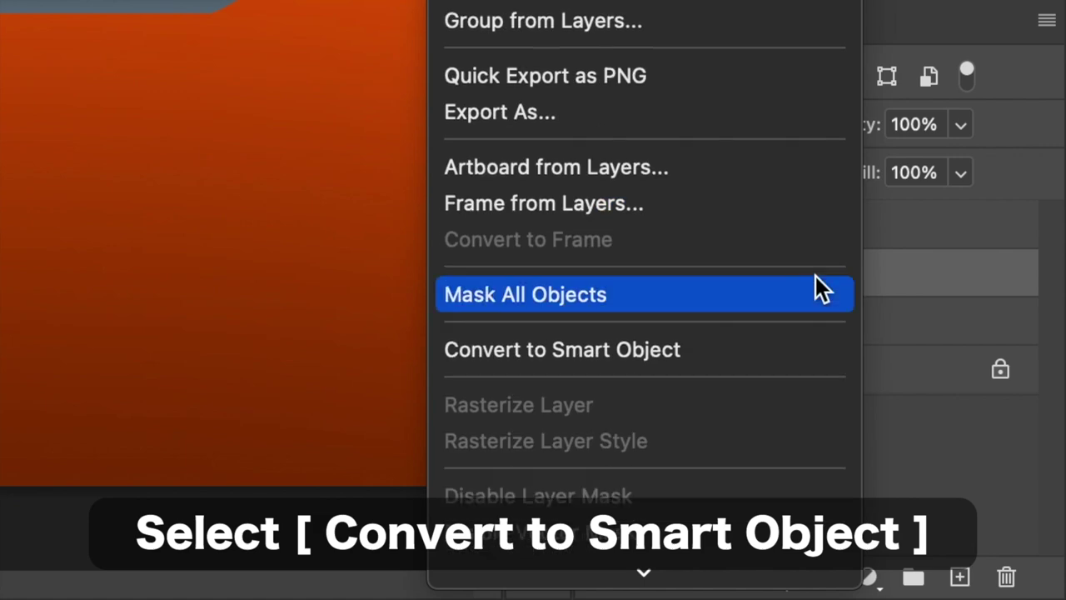
{"action": "scroll", "coordinate": [815, 276], "scroll_direction": "down", "scroll_amount": 1}
{"action": "left_click", "coordinate": [815, 276]}
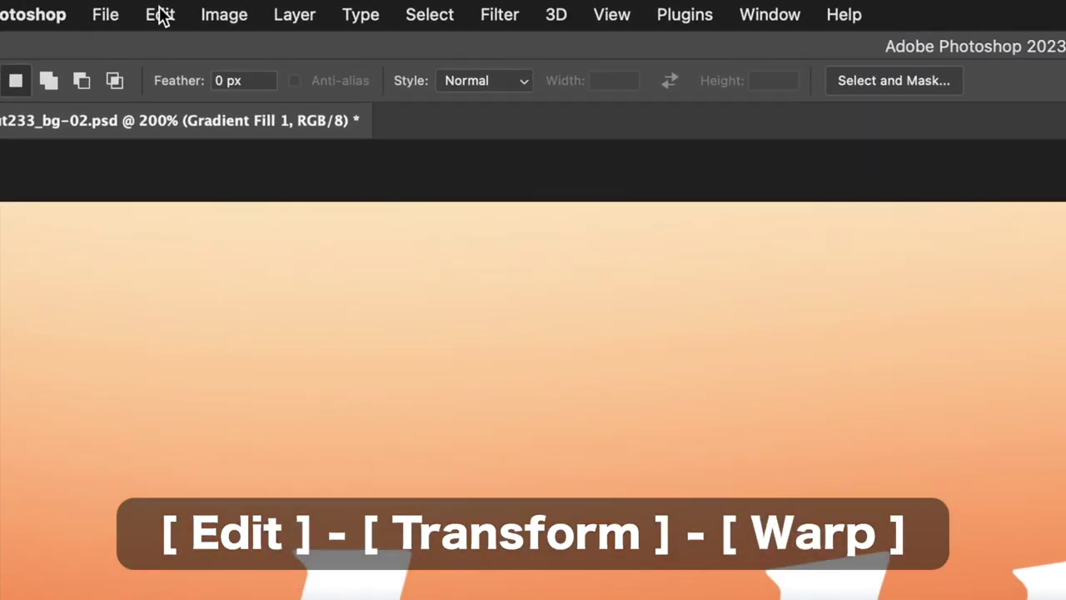
- Warp the gradient smart object with the Flag style and a -5 bend
{"action": "left_click", "coordinate": [125, 6]}
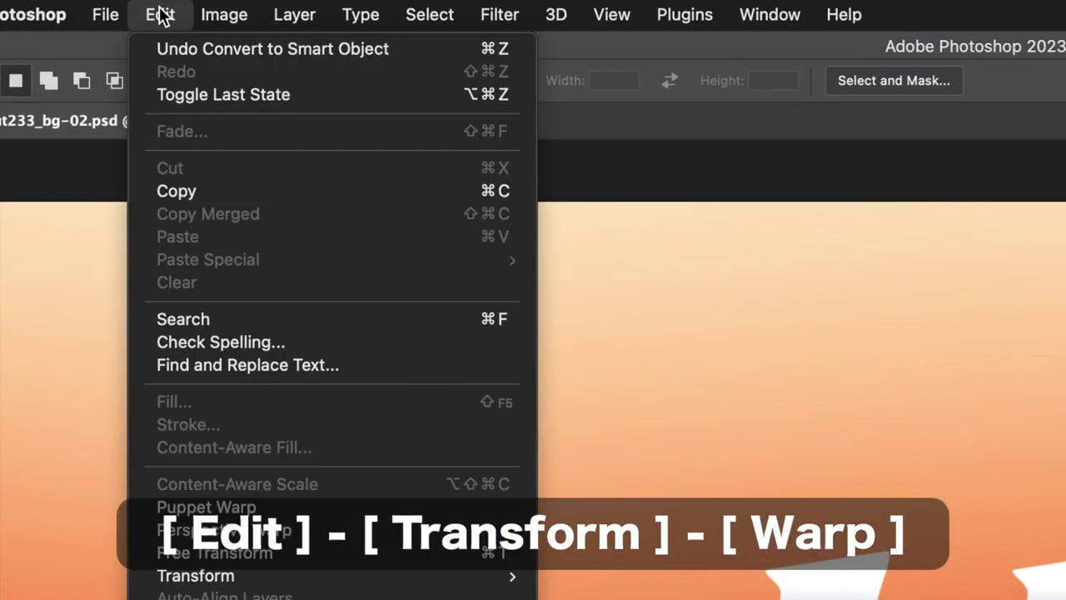
{"action": "mouse_move", "coordinate": [142, 287]}
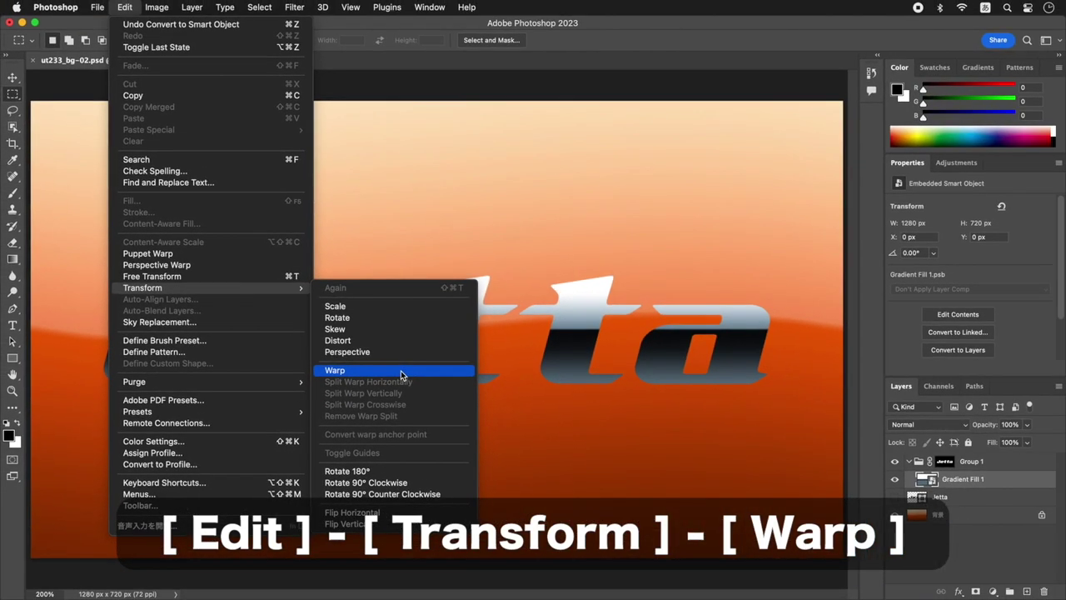
{"action": "left_click", "coordinate": [401, 375]}
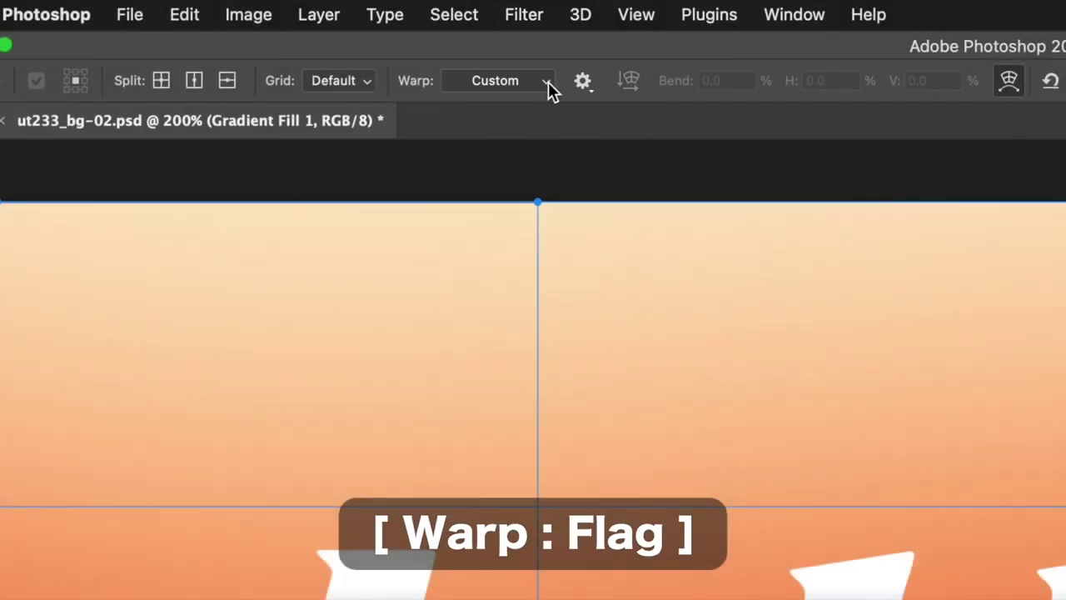
{"action": "left_click", "coordinate": [546, 81]}
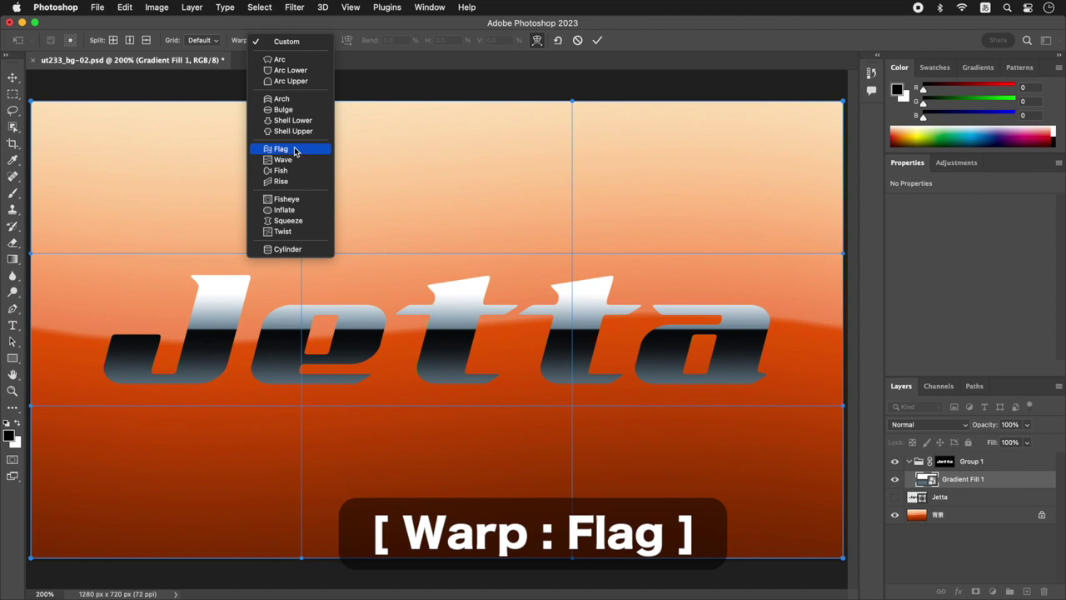
{"action": "left_click", "coordinate": [294, 149]}
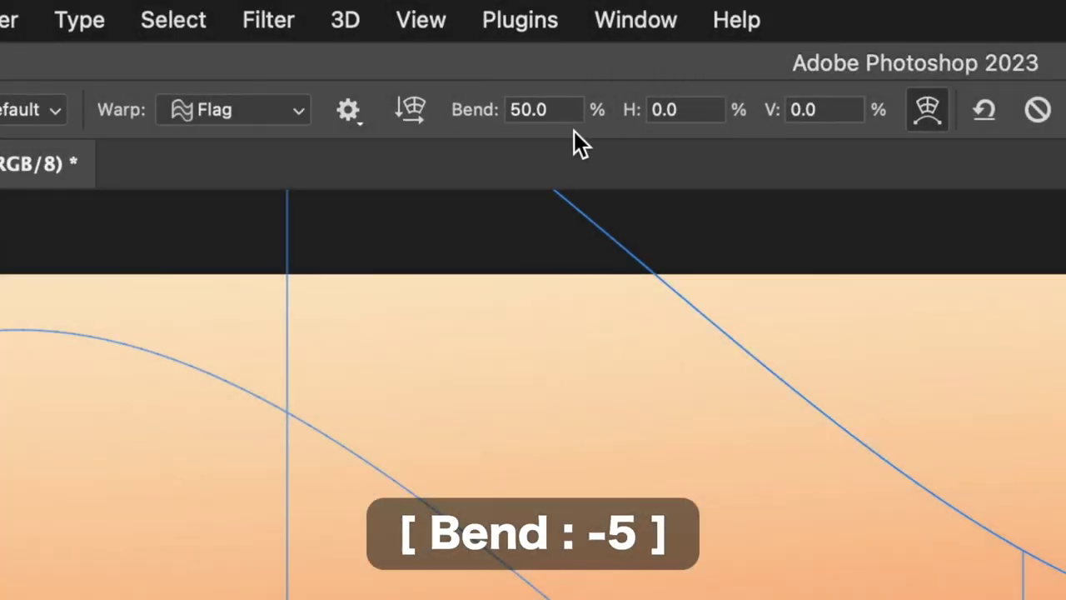
{"action": "left_click", "coordinate": [569, 110]}
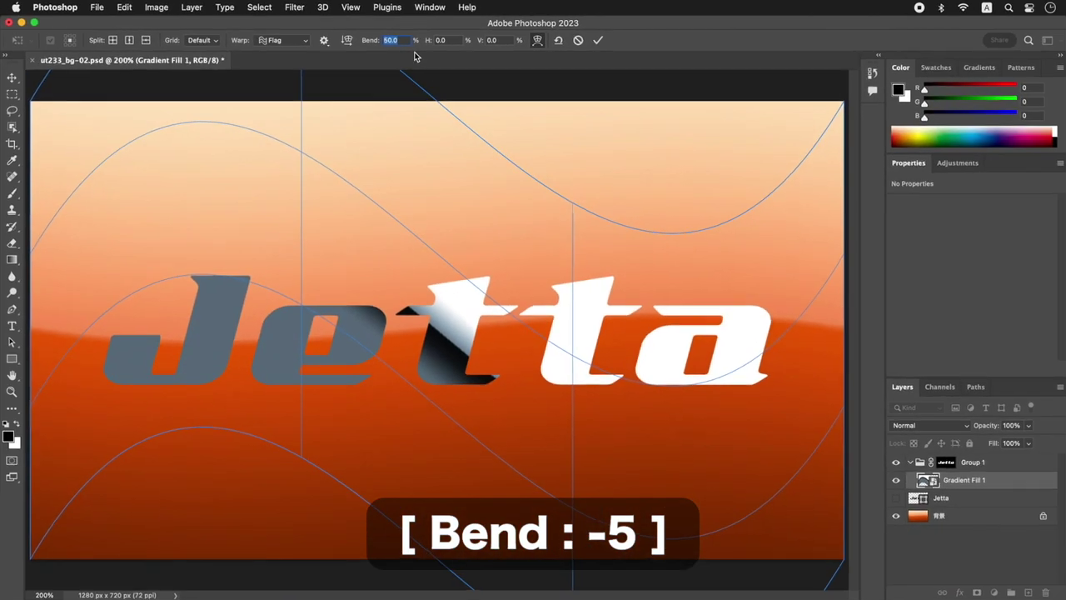
{"action": "type", "text": "-5"}
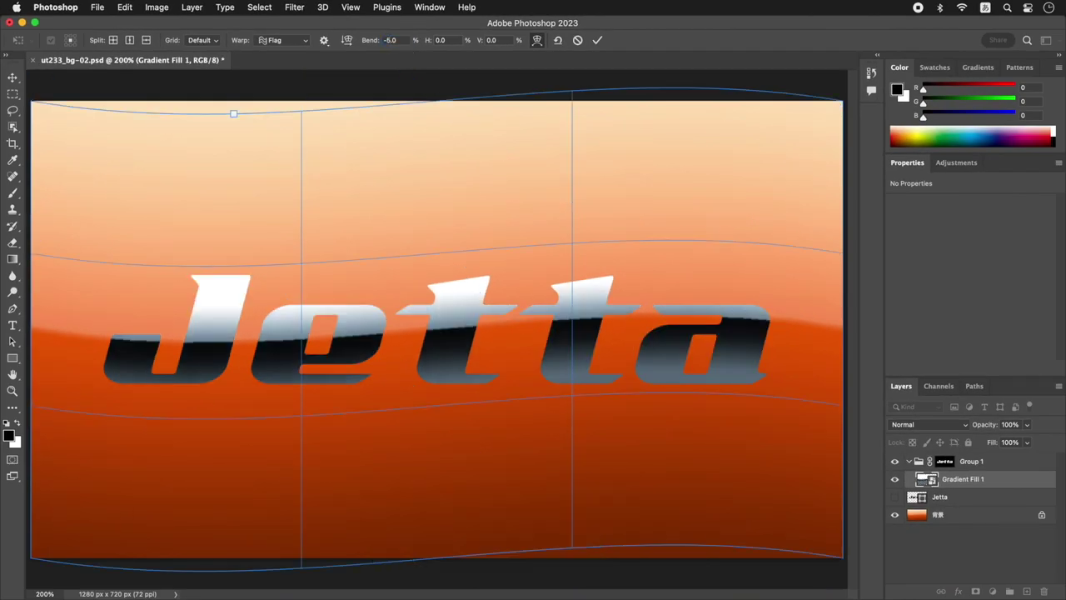
{"action": "key", "text": "Return"}
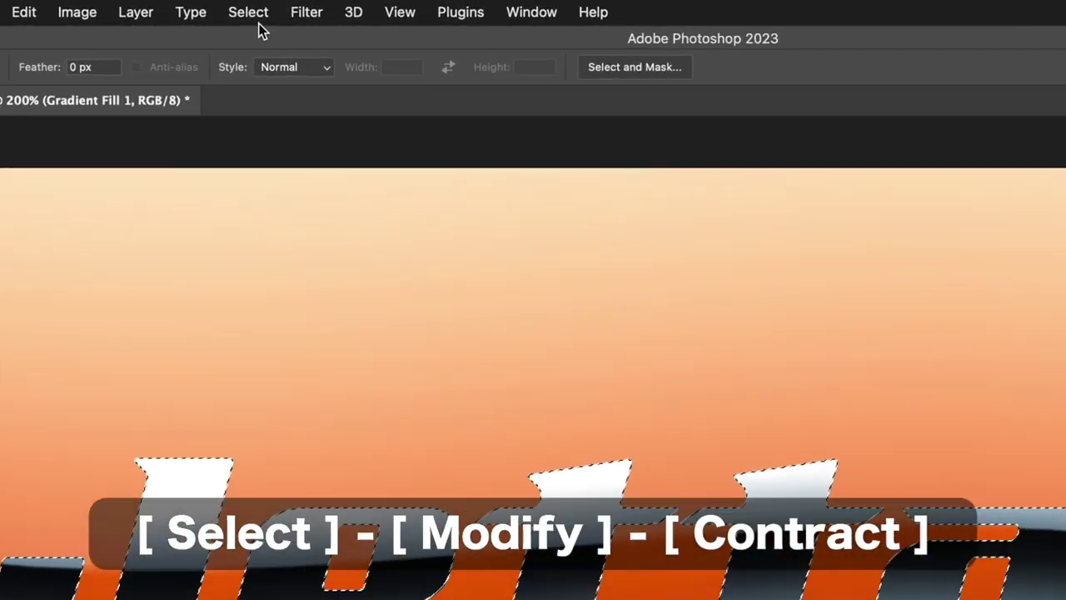
- Contract the Jetta selection by 5 pixels
{"action": "left_click", "coordinate": [258, 7]}
{"action": "mouse_move", "coordinate": [267, 194]}
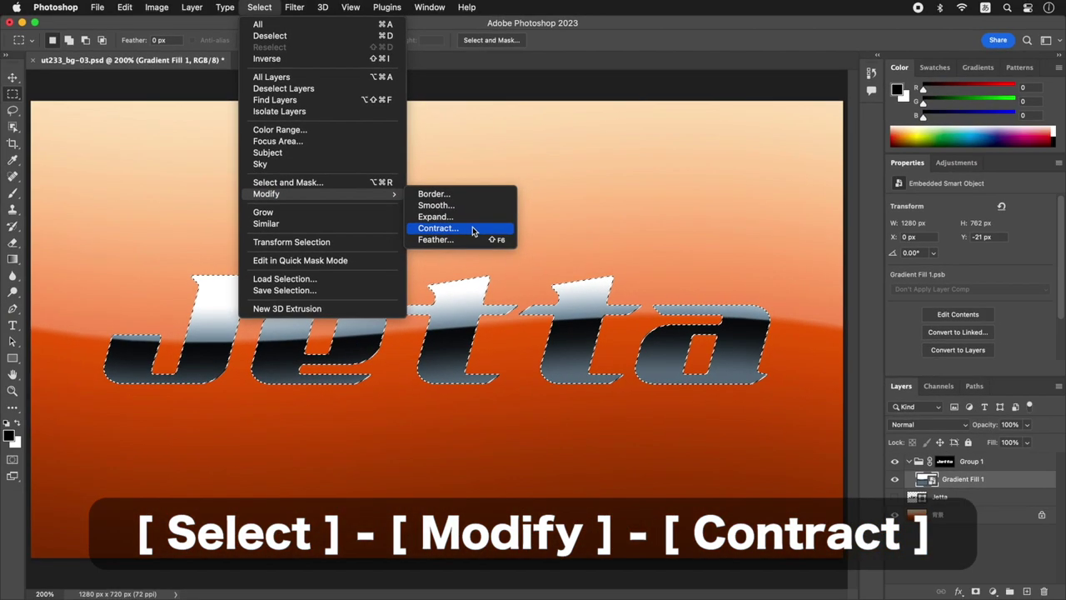
{"action": "left_click", "coordinate": [472, 227]}
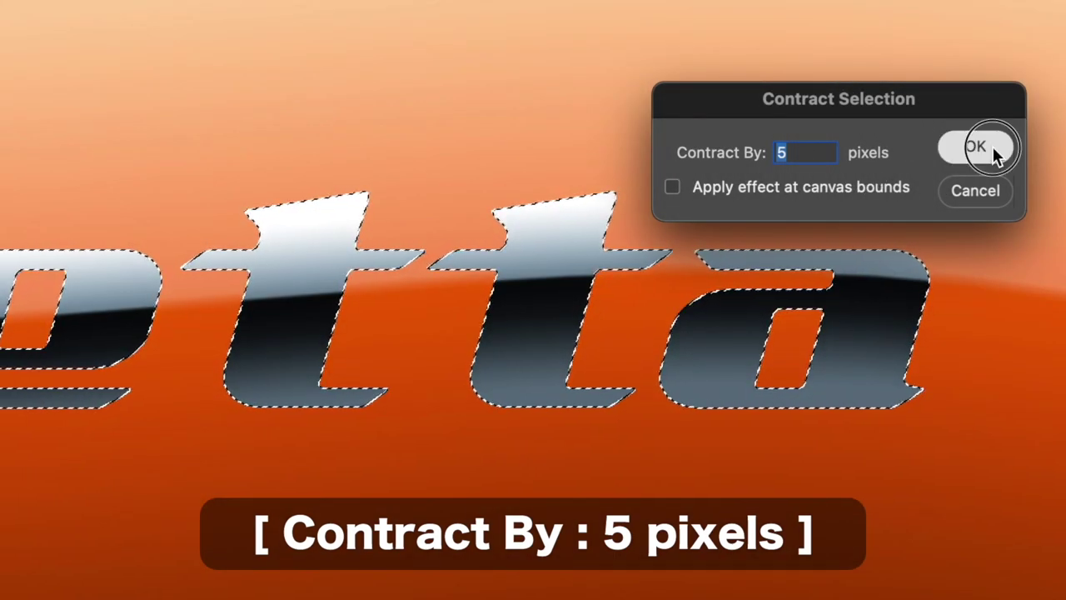
{"action": "left_click", "coordinate": [976, 148]}
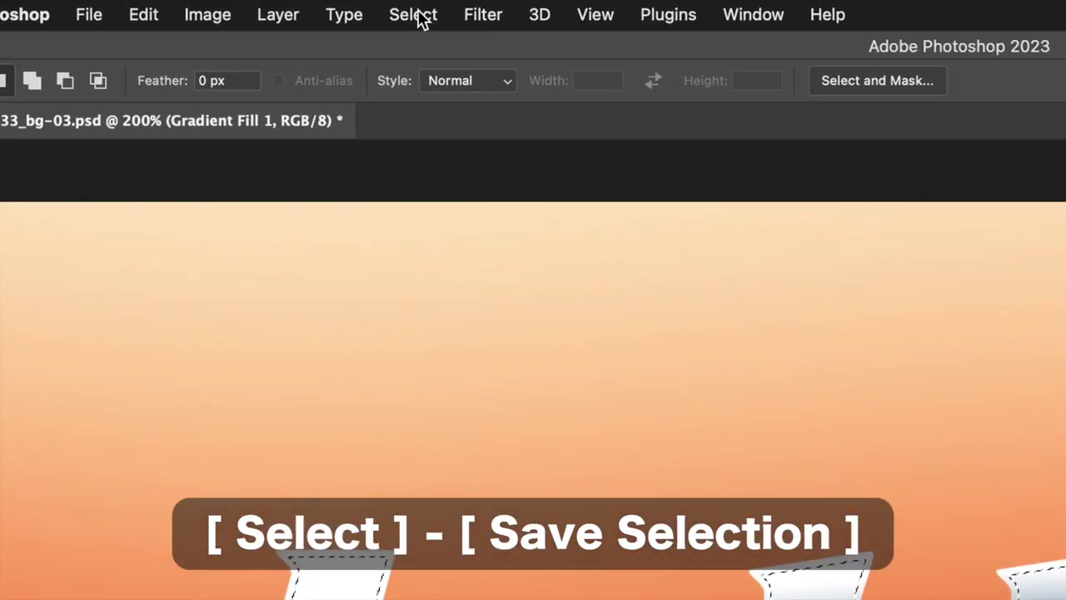
- Save the selection as a channel in a new document, viewed at 200%
{"action": "left_click", "coordinate": [271, 8]}
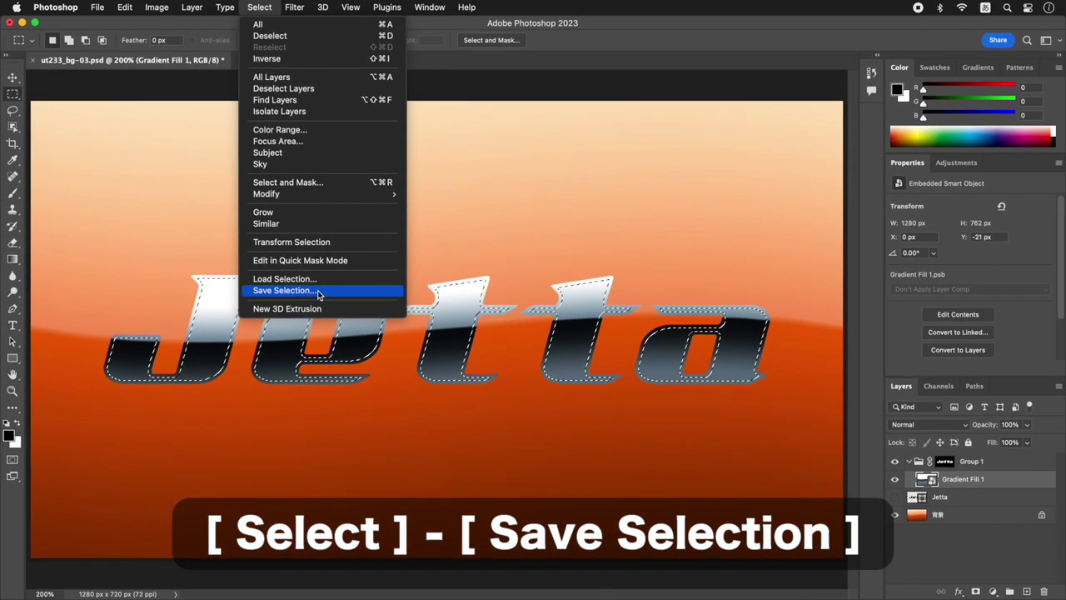
{"action": "left_click", "coordinate": [321, 295]}
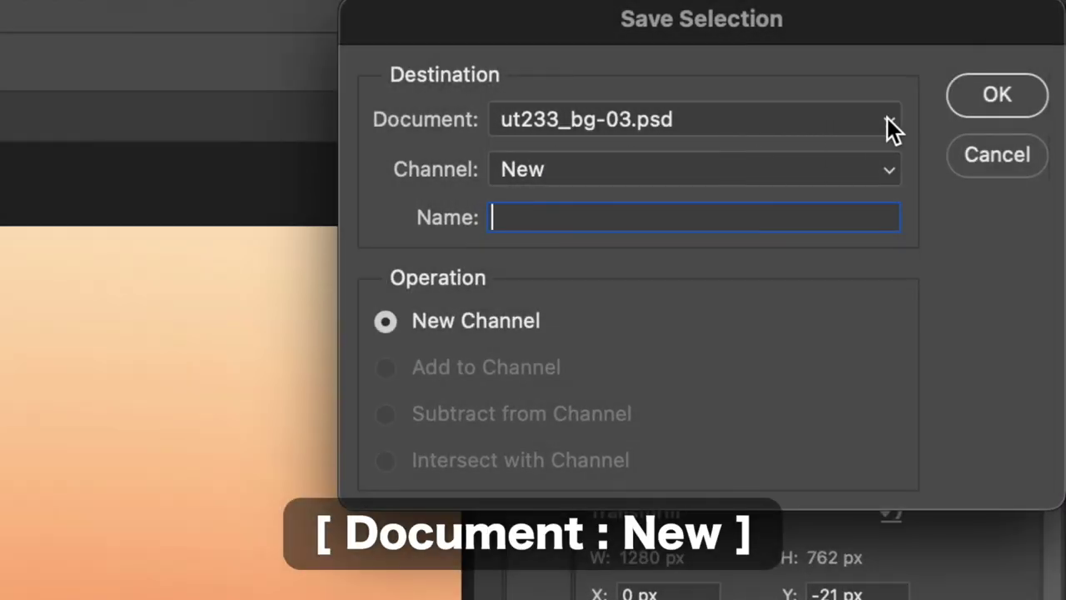
{"action": "left_click", "coordinate": [888, 119]}
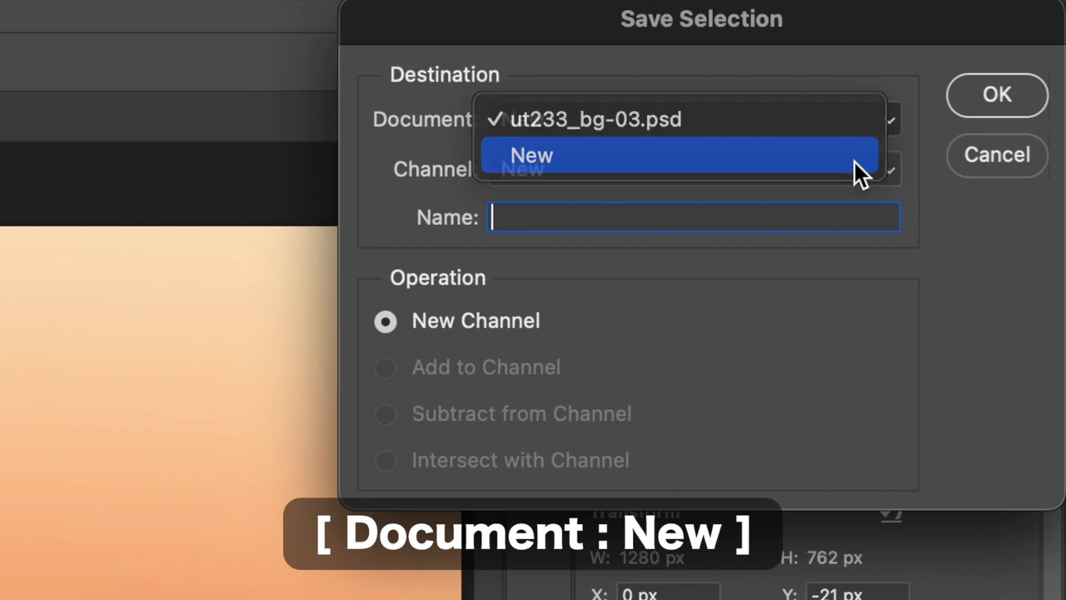
{"action": "left_click", "coordinate": [855, 159]}
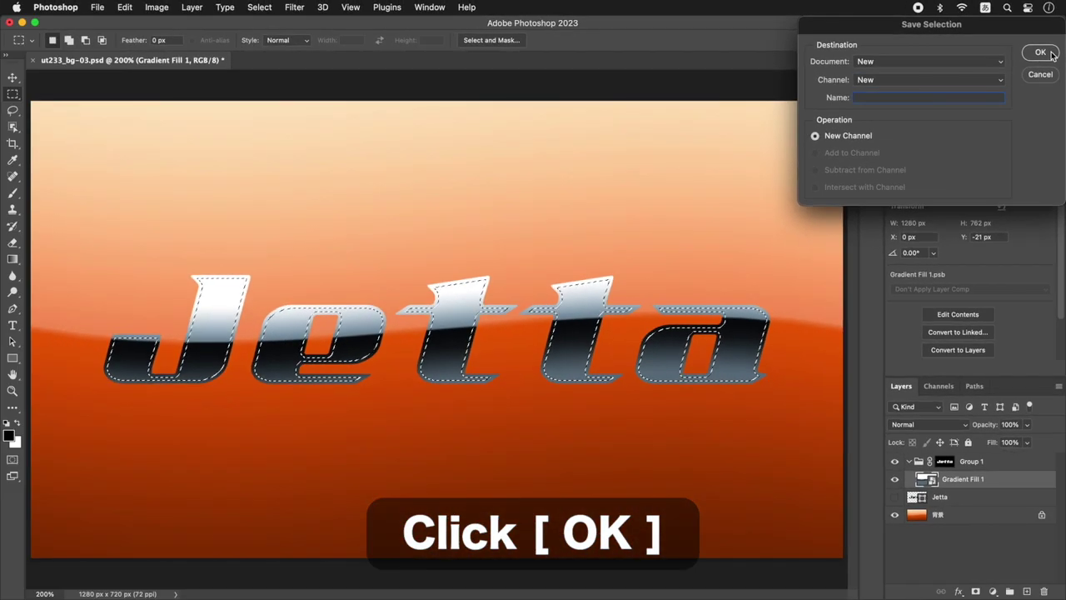
{"action": "left_click", "coordinate": [1041, 52]}
{"action": "key", "text": "super+plus"}
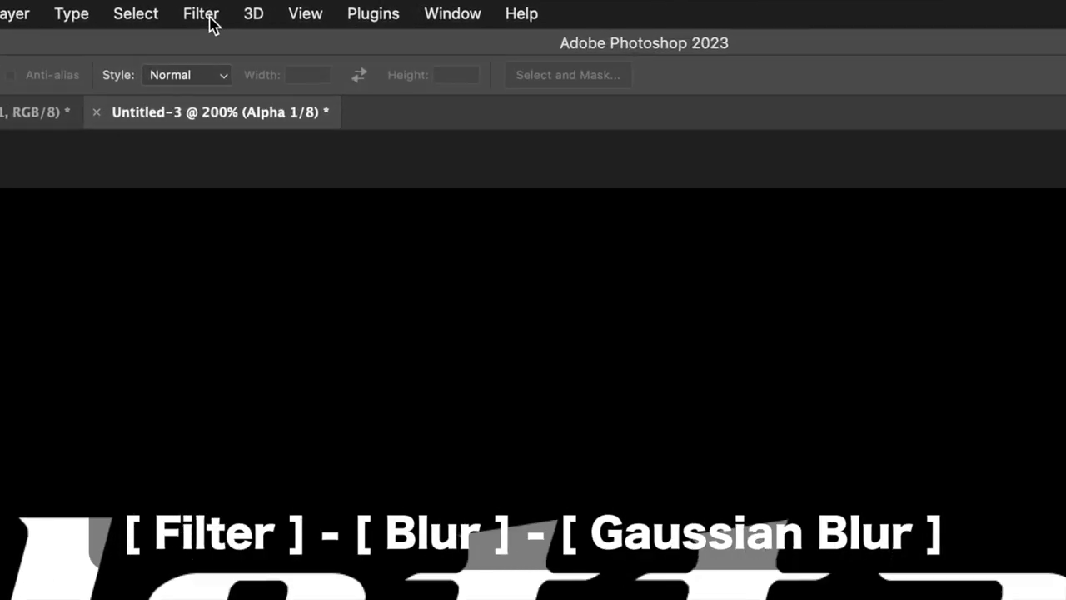
- Soften the white Jetta lettering with a 5.0 px Gaussian Blur
{"action": "left_click", "coordinate": [295, 8]}
{"action": "mouse_move", "coordinate": [193, 217]}
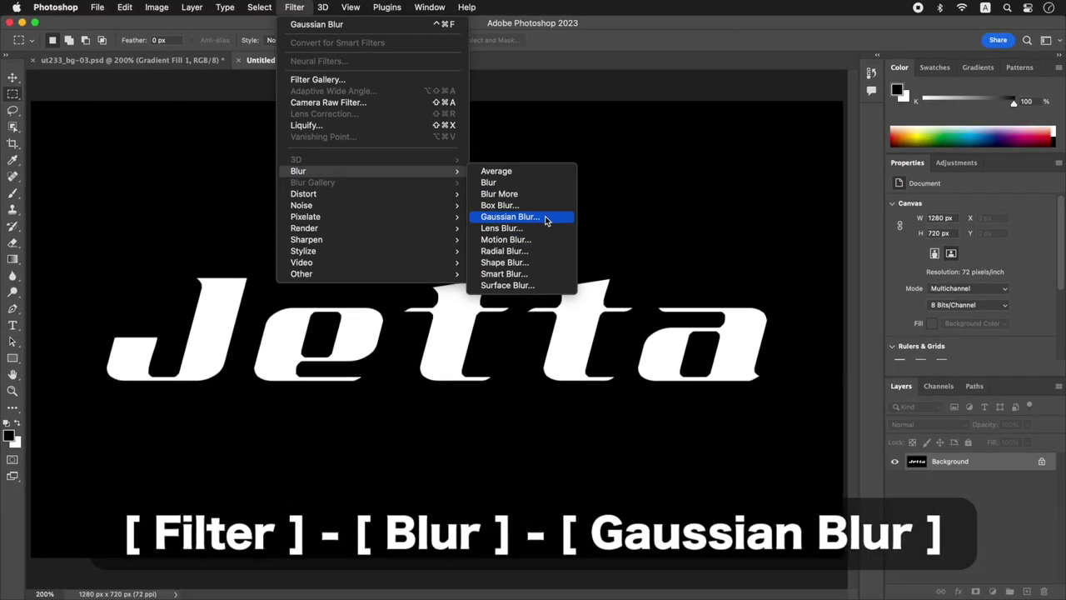
{"action": "left_click", "coordinate": [546, 218]}
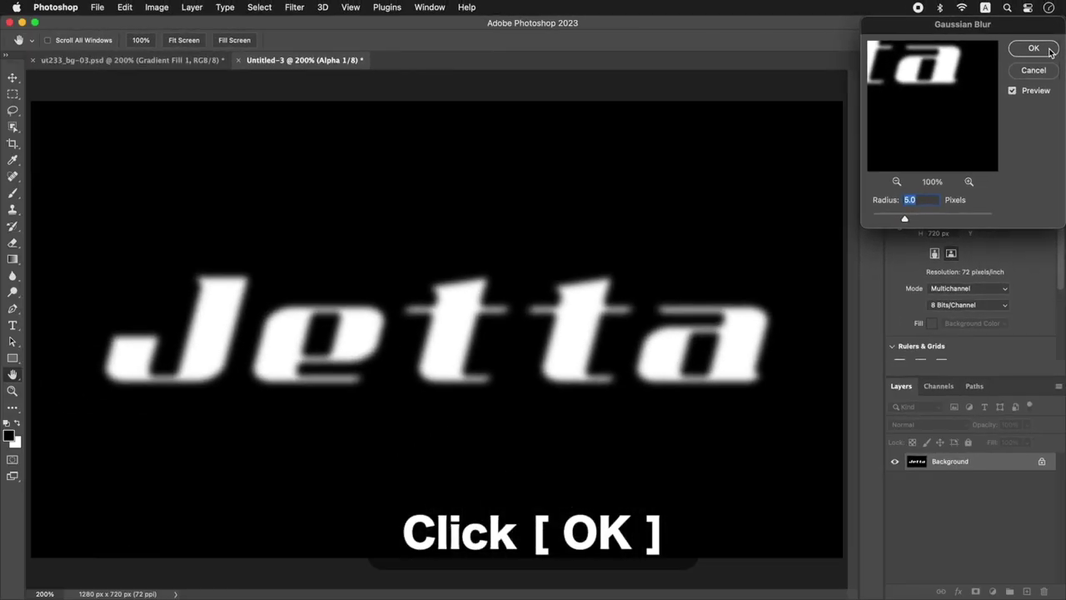
{"action": "left_click", "coordinate": [1048, 50]}
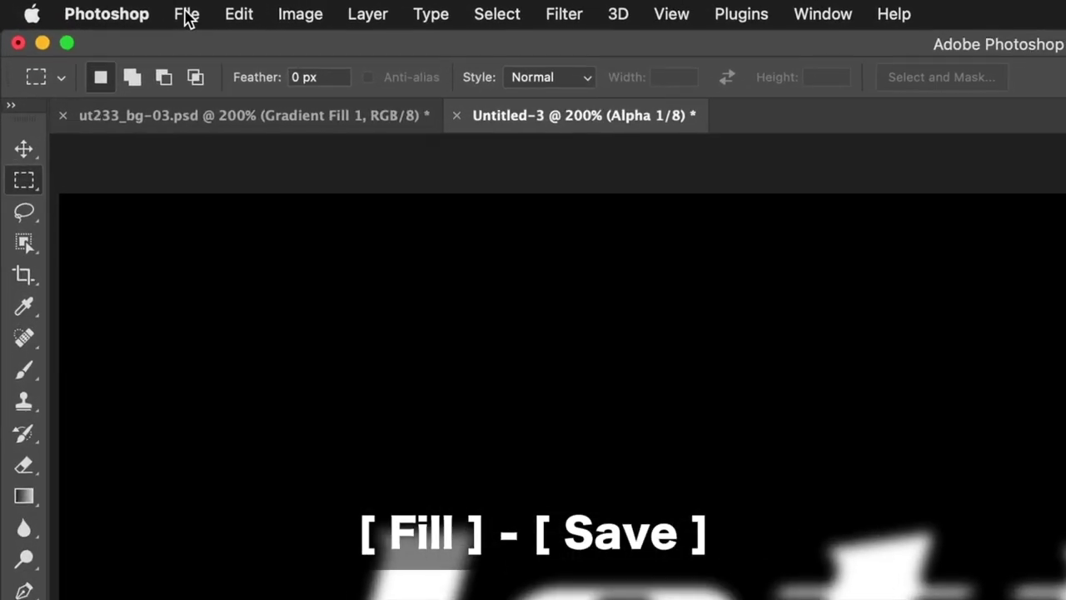
- Save the blurred document to the Desktop as displace-map.psd
{"action": "left_click", "coordinate": [97, 8]}
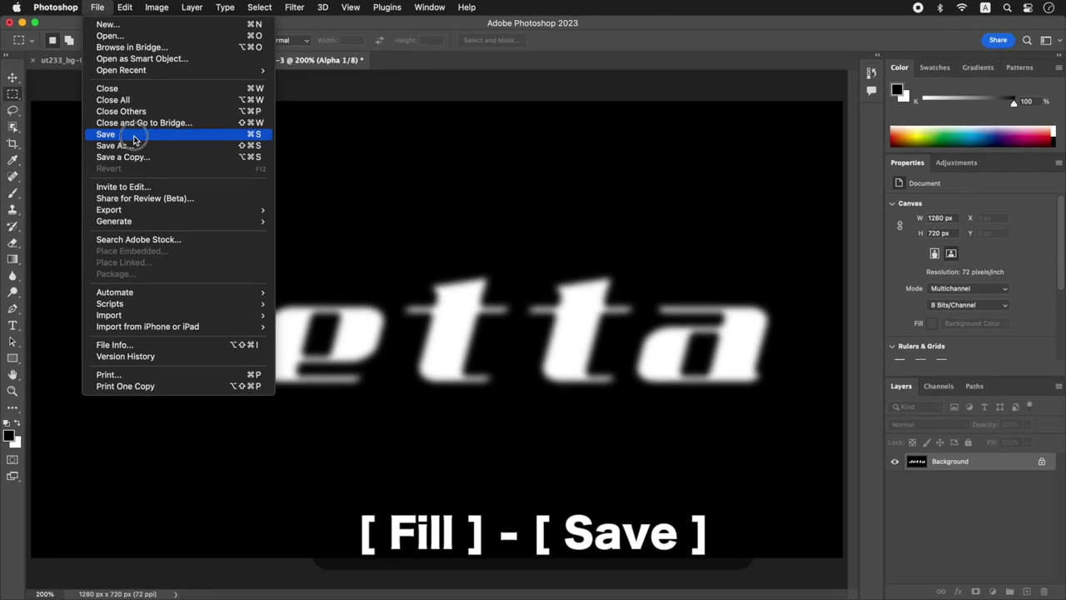
{"action": "left_click", "coordinate": [134, 138]}
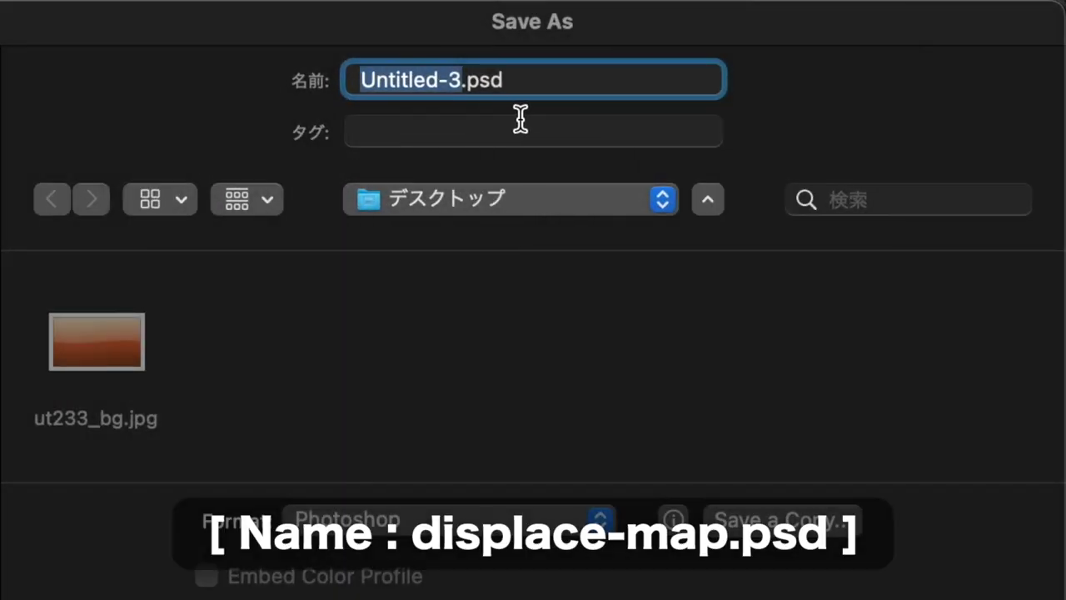
{"action": "type", "text": "d"}
{"action": "type", "text": "e-map"}
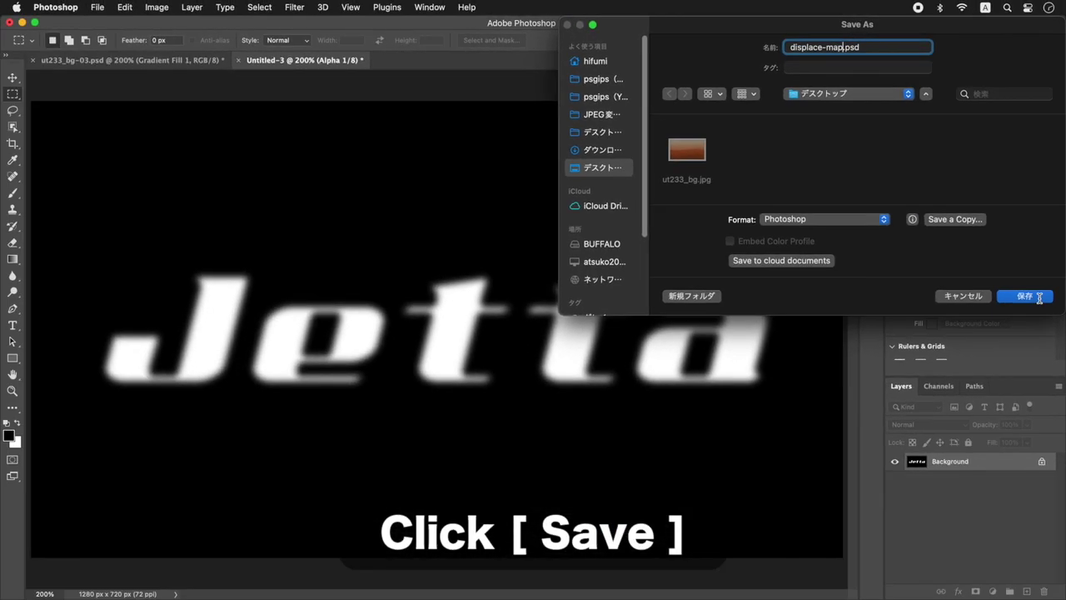
{"action": "left_click", "coordinate": [1038, 297]}
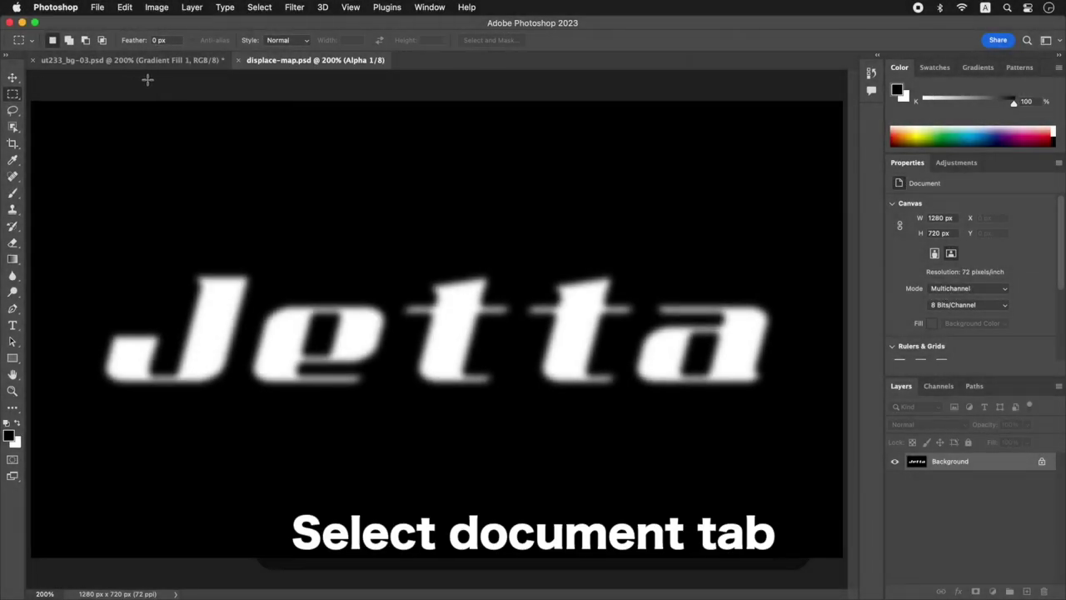
- In ut233_bg-03.psd, deselect the letters and apply Displace (H 0, V -4) using displace-map.psd
{"action": "left_click", "coordinate": [140, 65]}
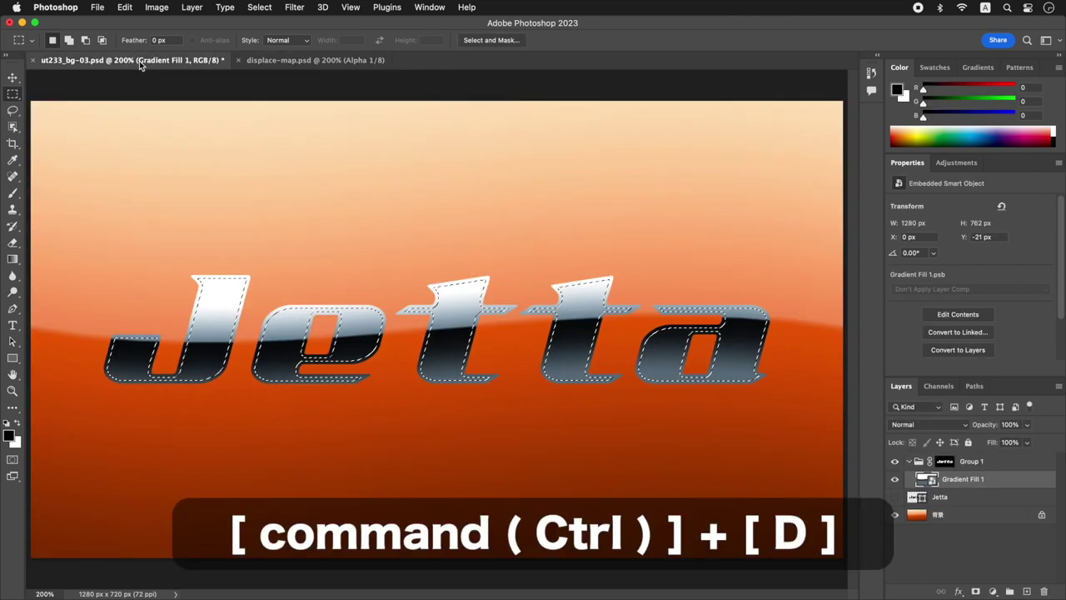
{"action": "key", "text": "ctrl+d"}
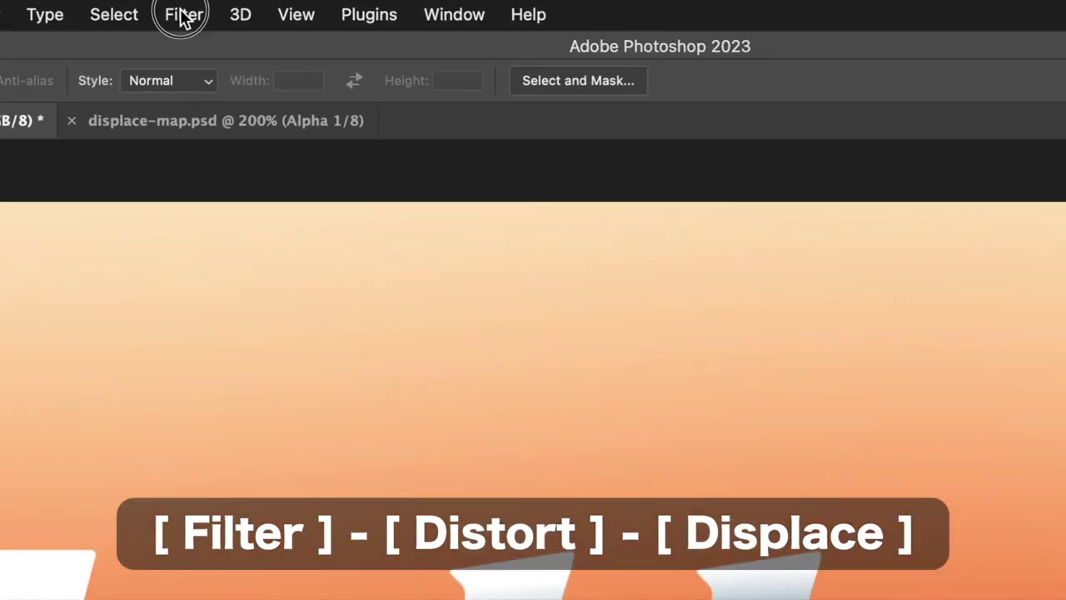
{"action": "left_click", "coordinate": [183, 16]}
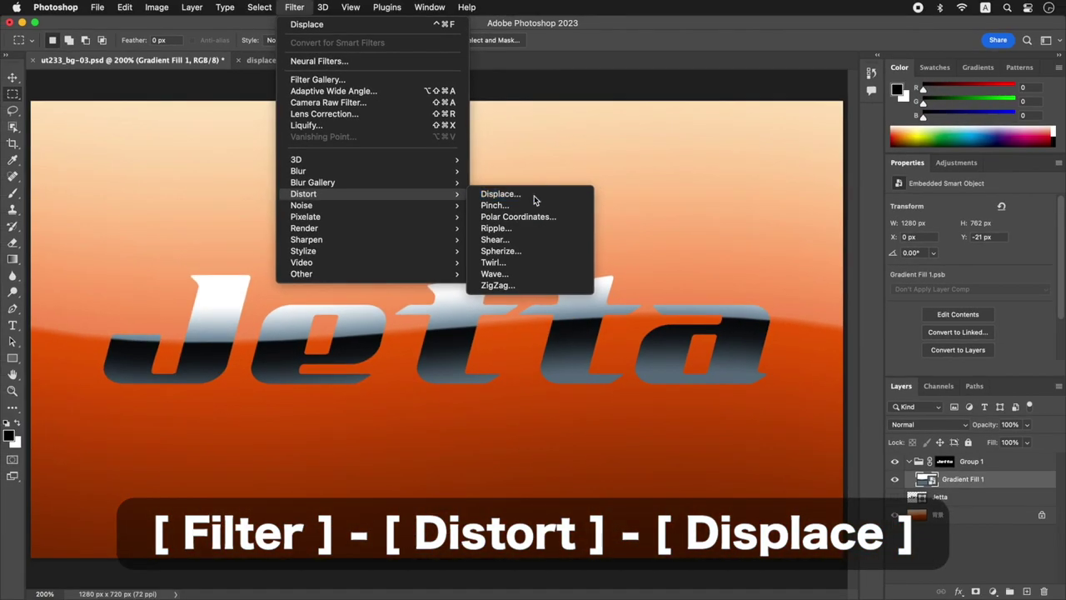
{"action": "left_click", "coordinate": [534, 197]}
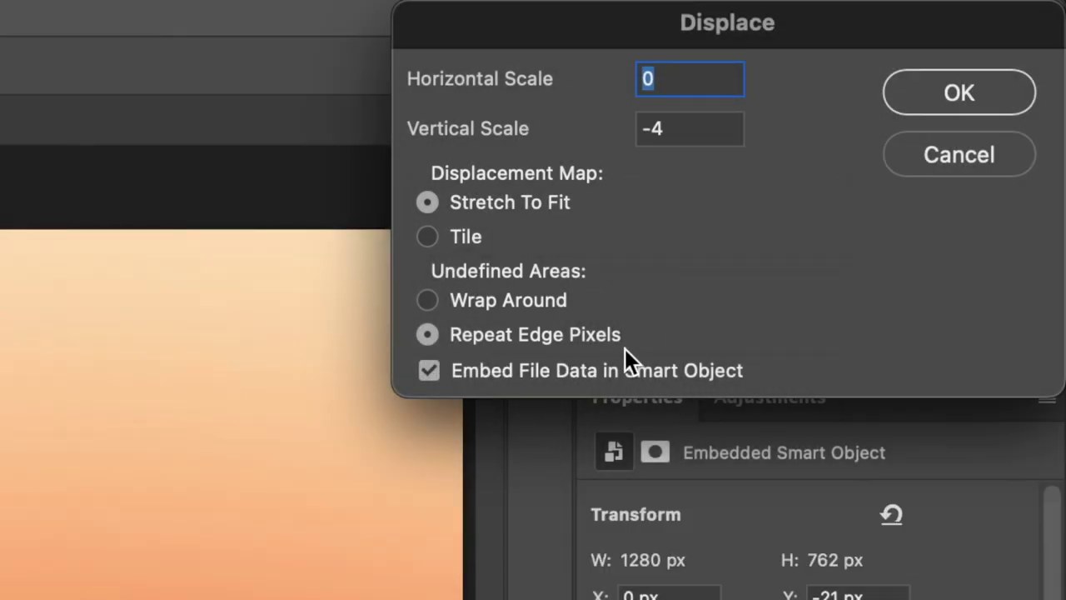
{"action": "left_click", "coordinate": [975, 91]}
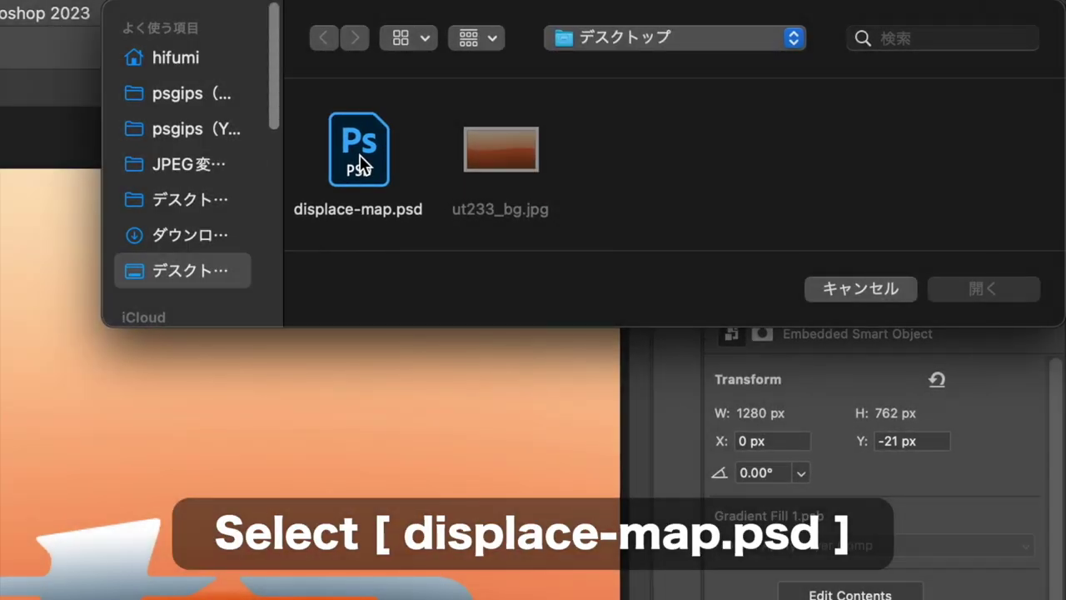
{"action": "left_click", "coordinate": [359, 158]}
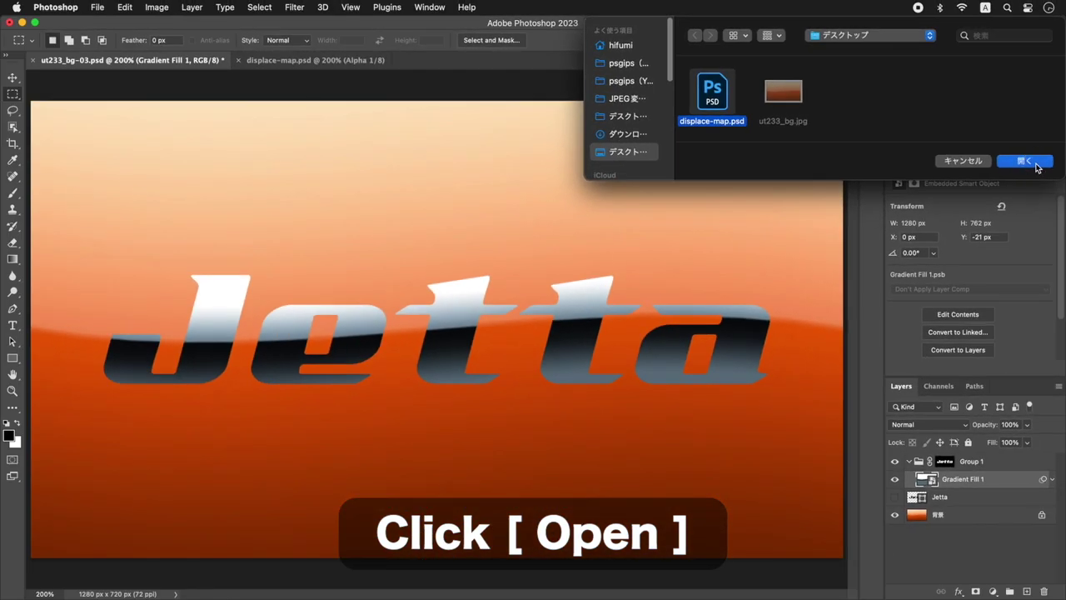
{"action": "left_click", "coordinate": [1024, 160]}
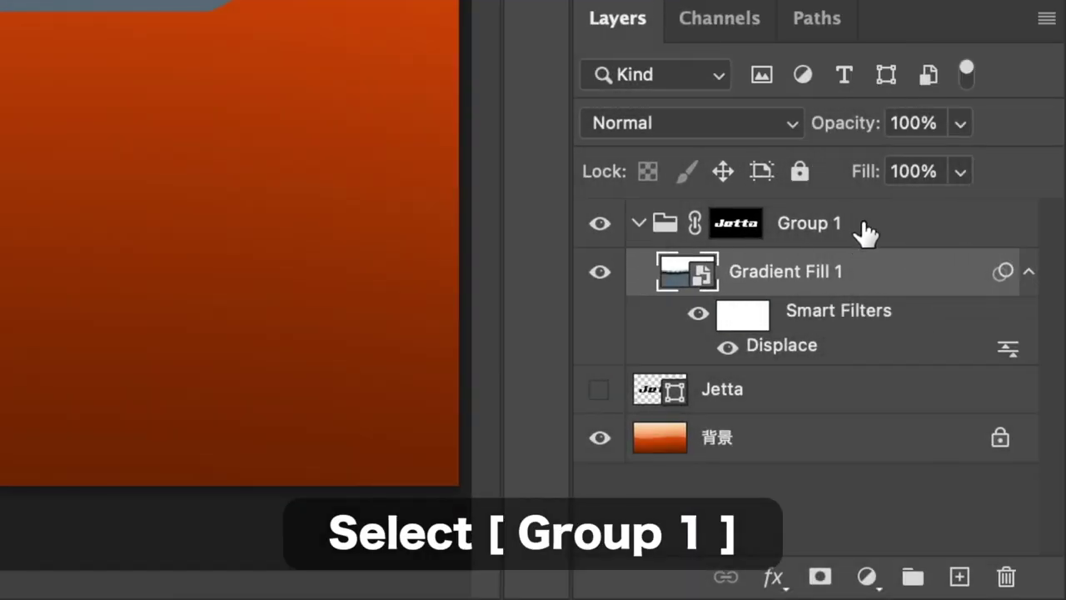
- Add a 5 px Stroke with Center position to Group 1
{"action": "left_click", "coordinate": [864, 231]}
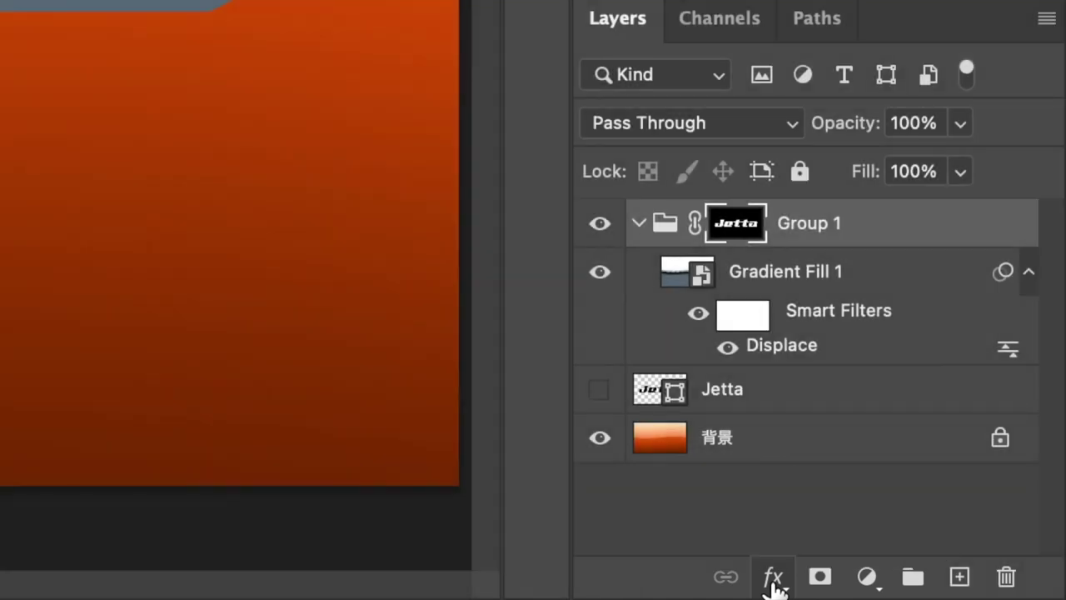
{"action": "left_click", "coordinate": [774, 583]}
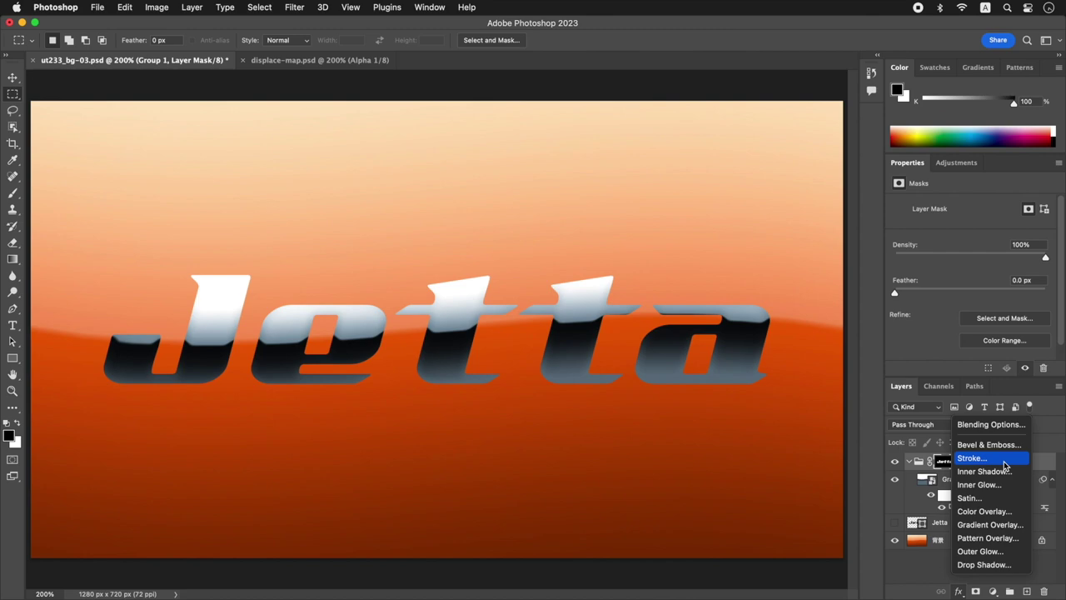
{"action": "left_click", "coordinate": [1003, 460]}
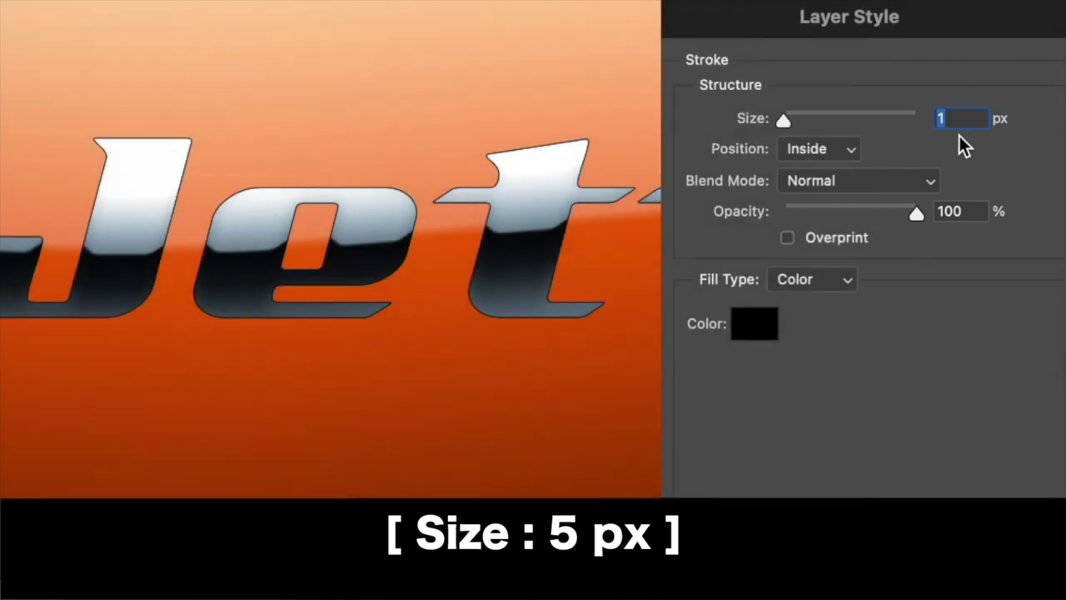
{"action": "key", "text": "Up"}
{"action": "key", "text": "Up"}
{"action": "key", "text": "Up"}
{"action": "key", "text": "Up"}
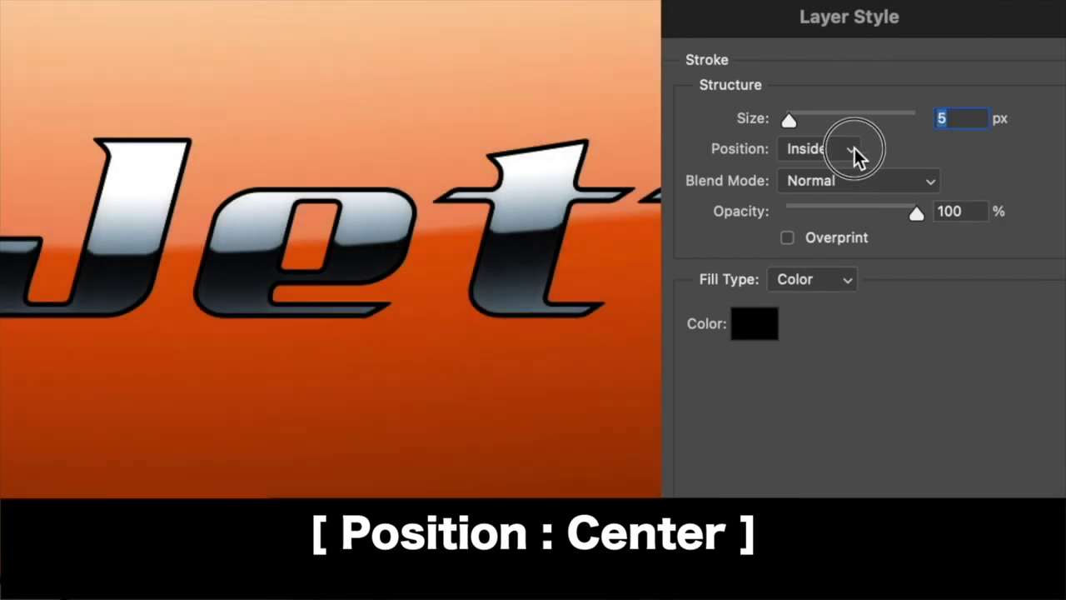
{"action": "left_click", "coordinate": [855, 148]}
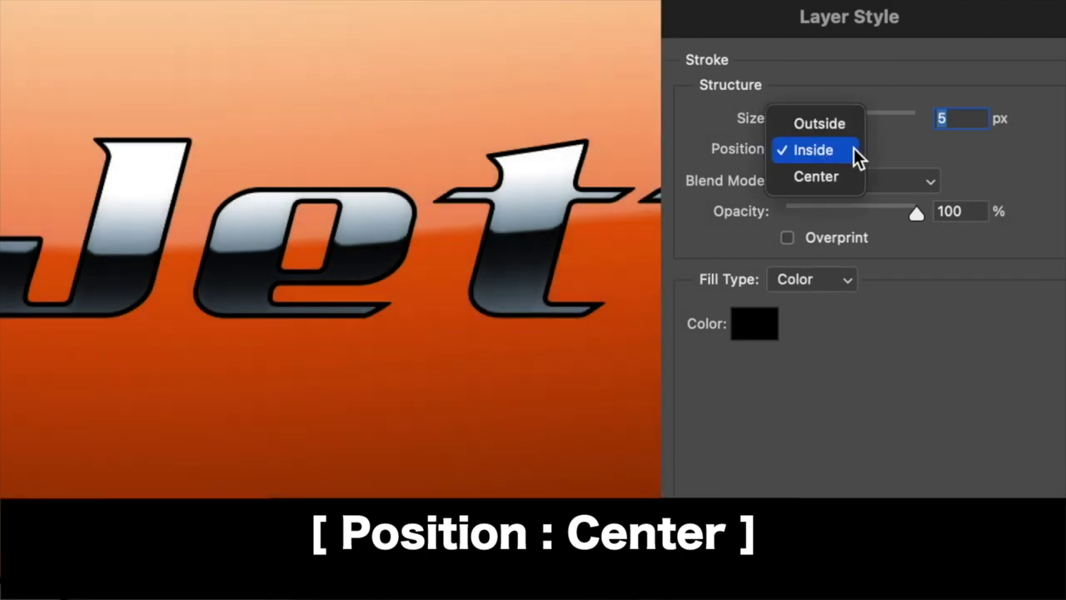
{"action": "left_click", "coordinate": [854, 178]}
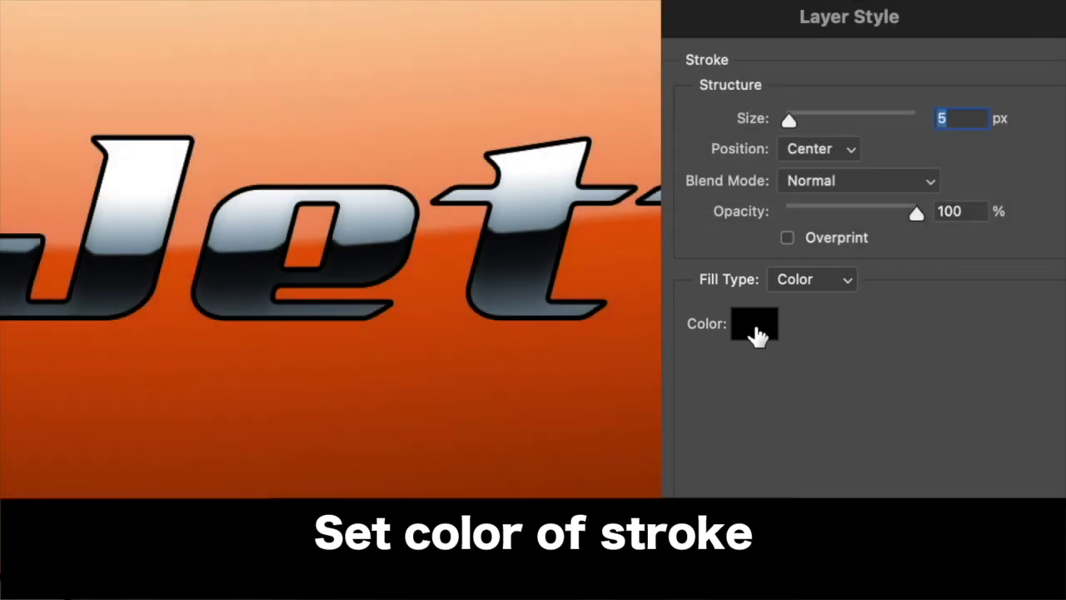
- Set the stroke colour to light grey-blue (H 210, S 5%, B 85%)
{"action": "left_click", "coordinate": [755, 328]}
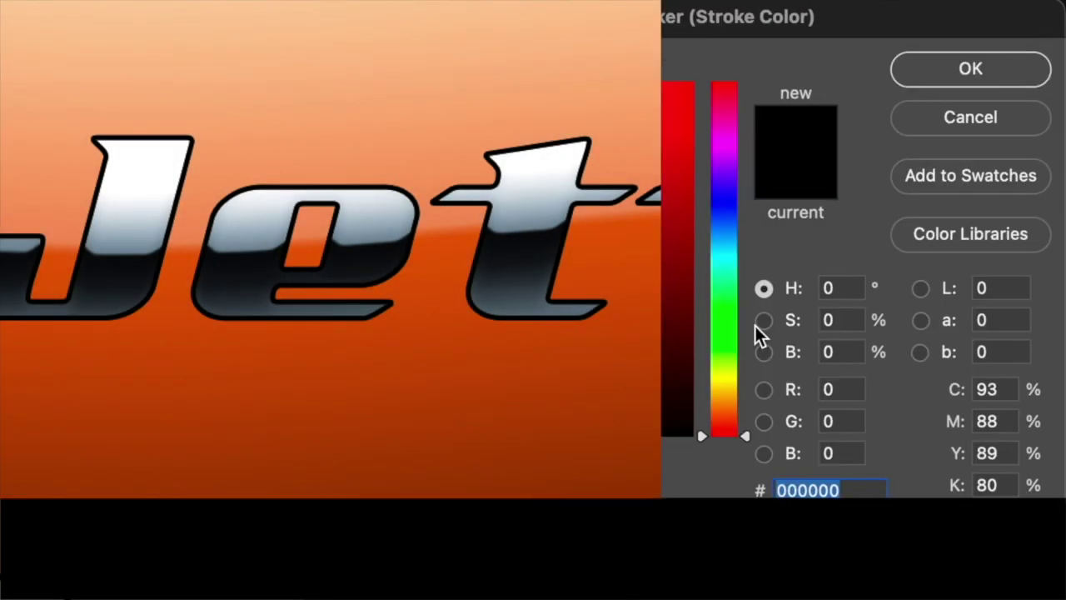
{"action": "double_click", "coordinate": [843, 288]}
{"action": "type", "text": "2"}
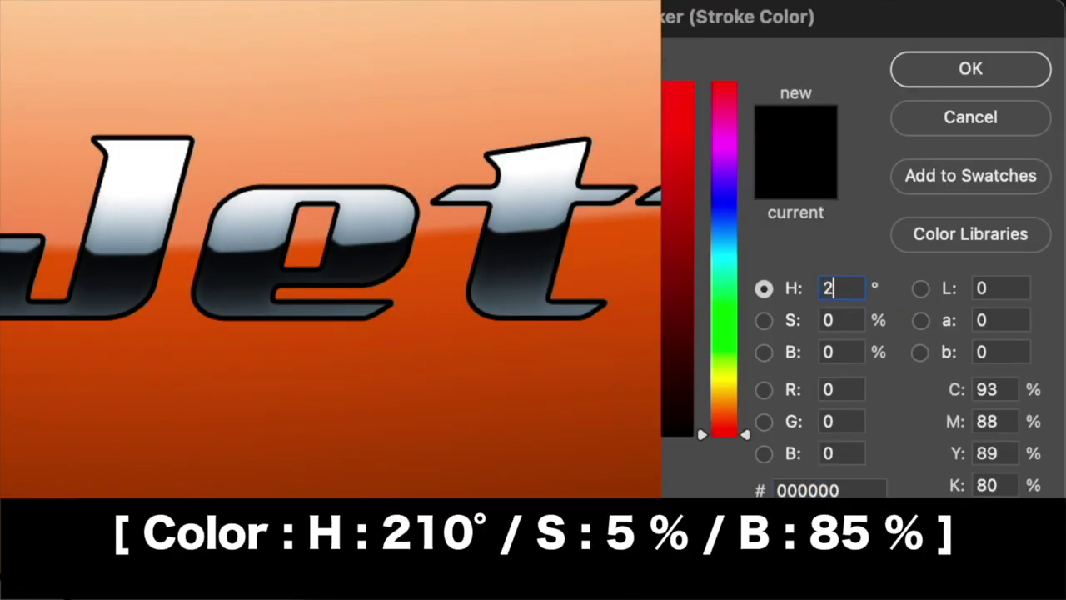
{"action": "type", "text": "10"}
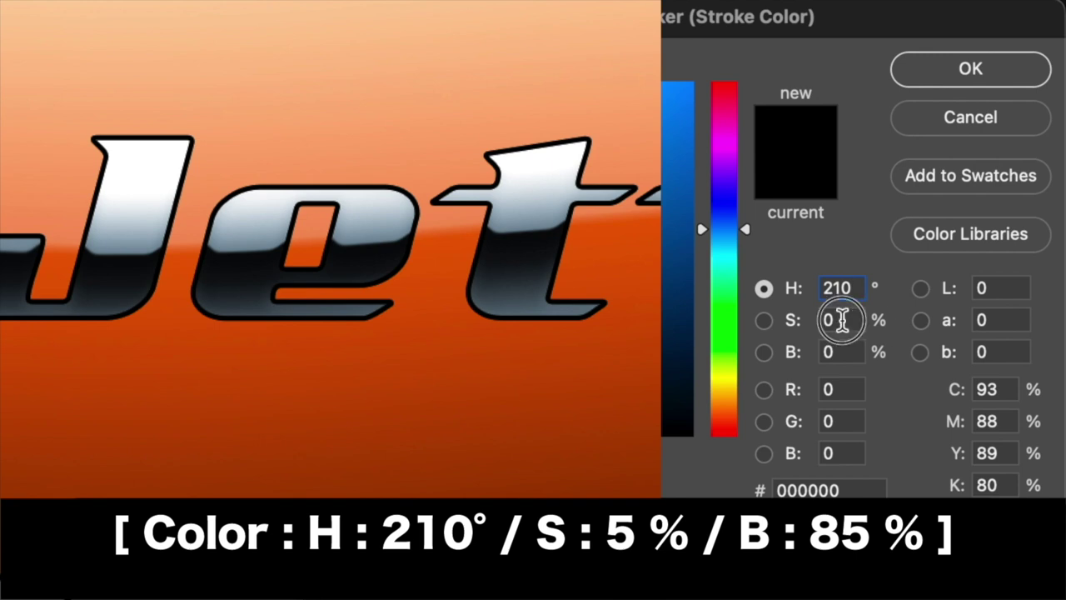
{"action": "type", "text": "5"}
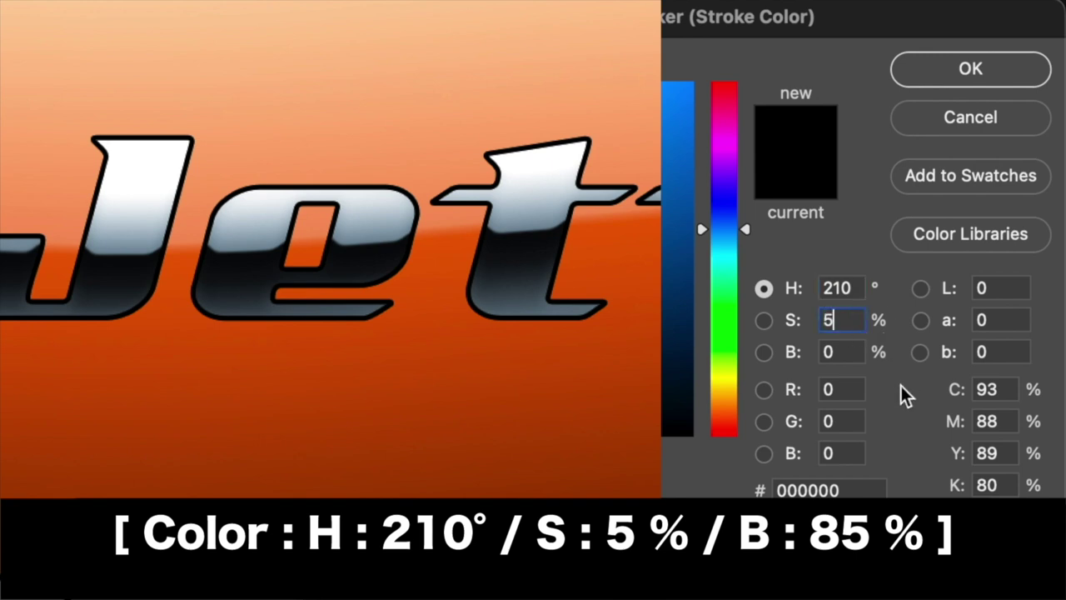
{"action": "type", "text": "85"}
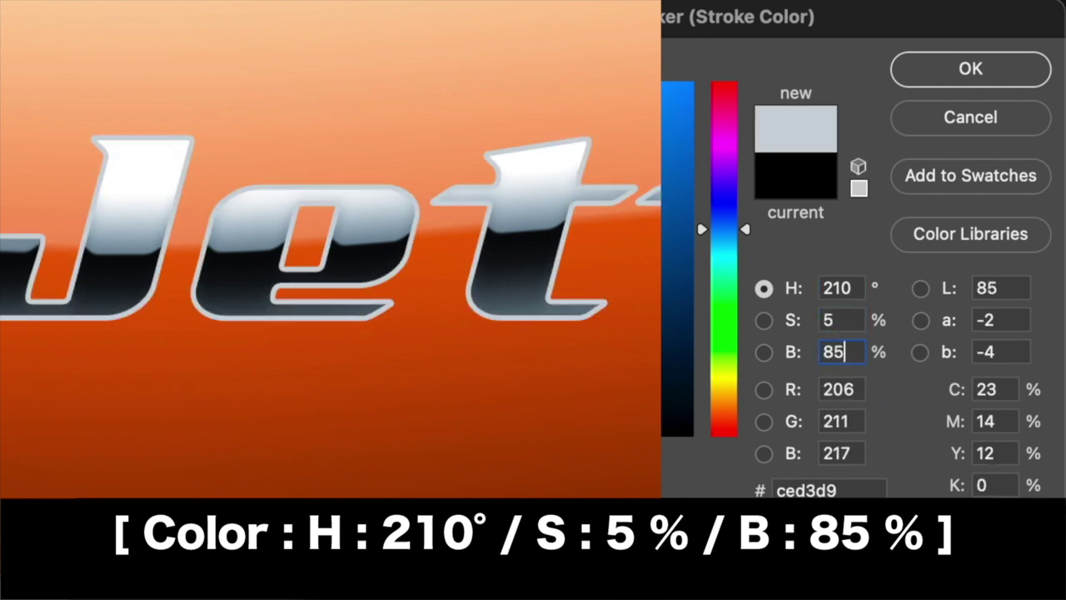
{"action": "left_click", "coordinate": [1005, 78]}
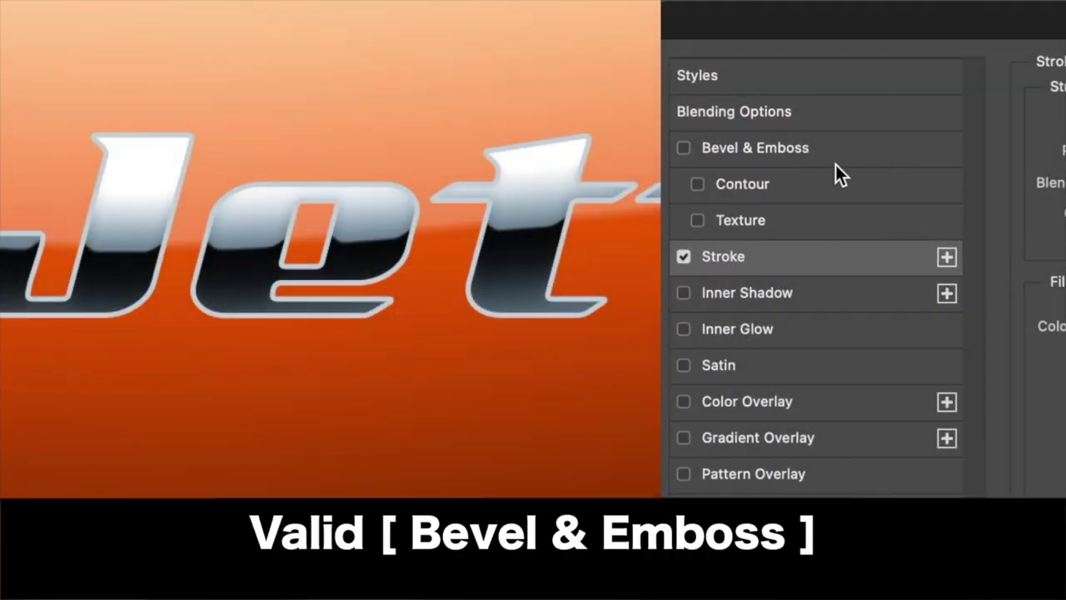
- Enable Bevel & Emboss as Emboss style, direction Down, size 10 px, with Ring gloss contour
{"action": "left_click", "coordinate": [836, 151]}
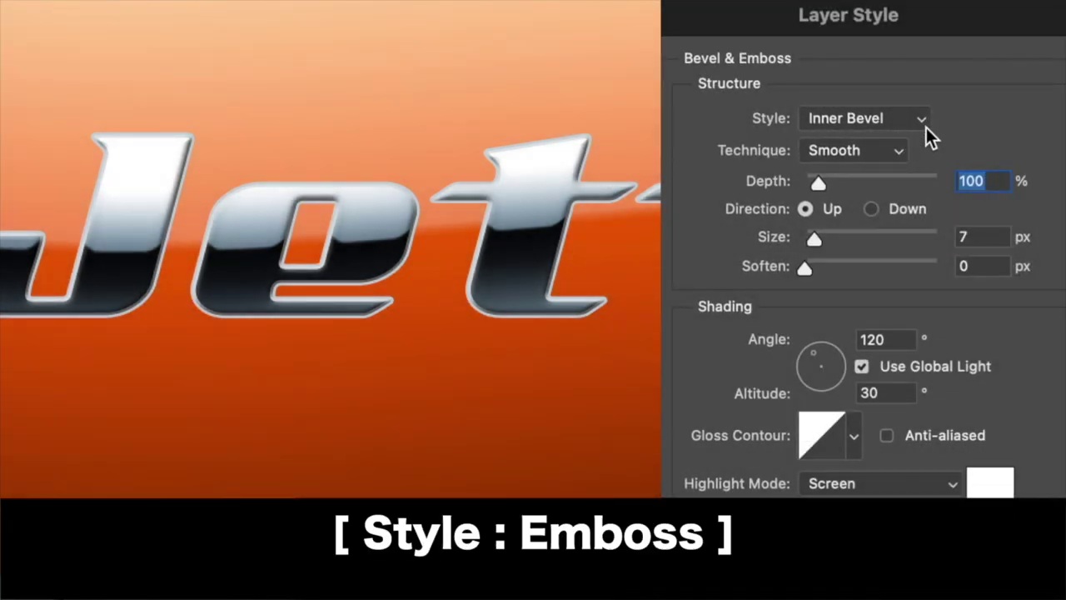
{"action": "left_click", "coordinate": [921, 119]}
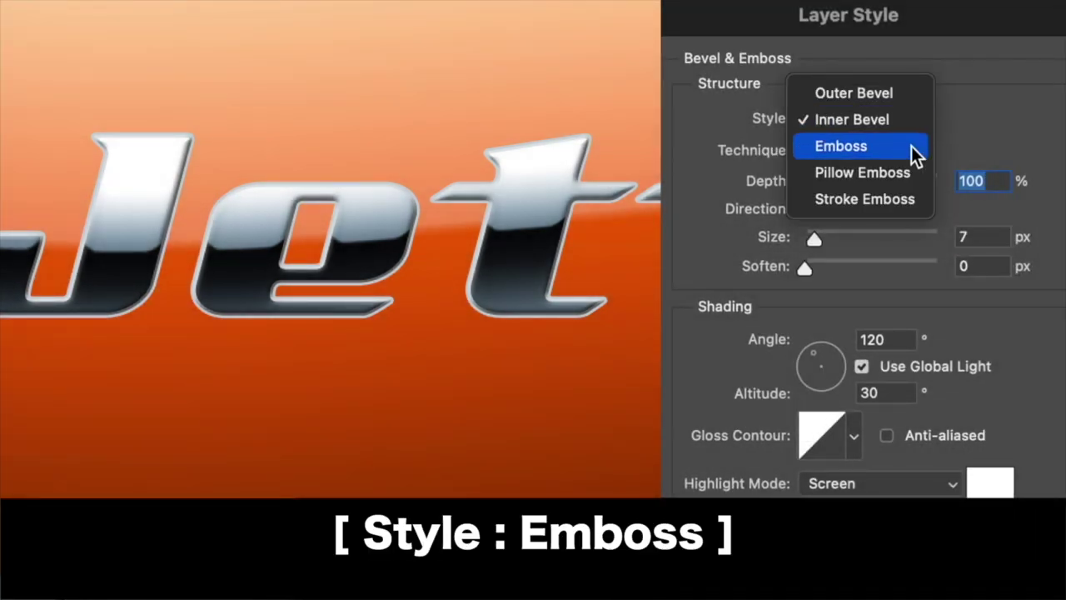
{"action": "left_click", "coordinate": [913, 150]}
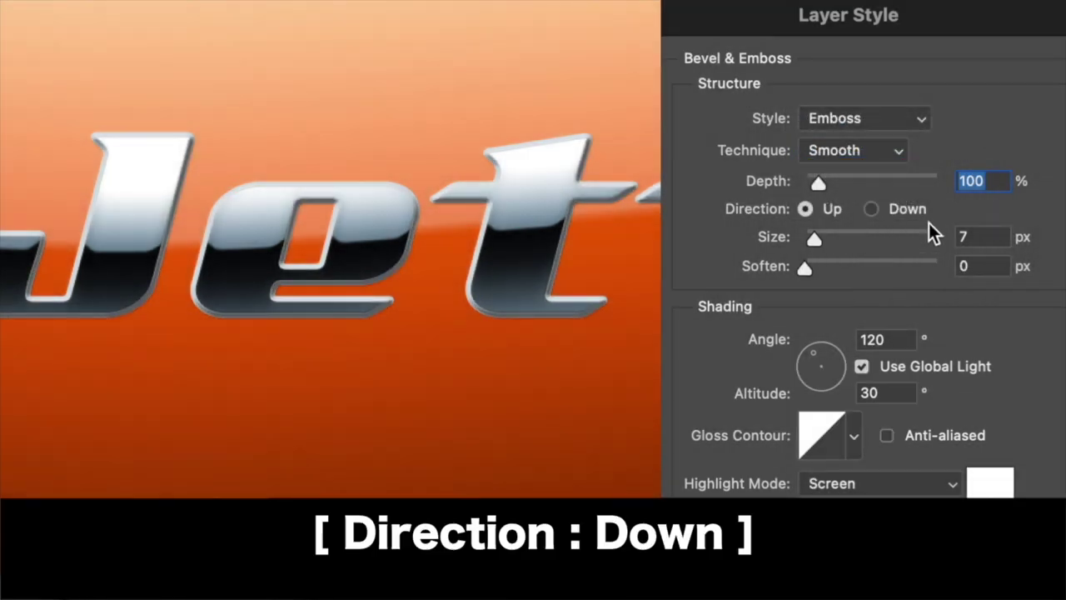
{"action": "left_click", "coordinate": [872, 209]}
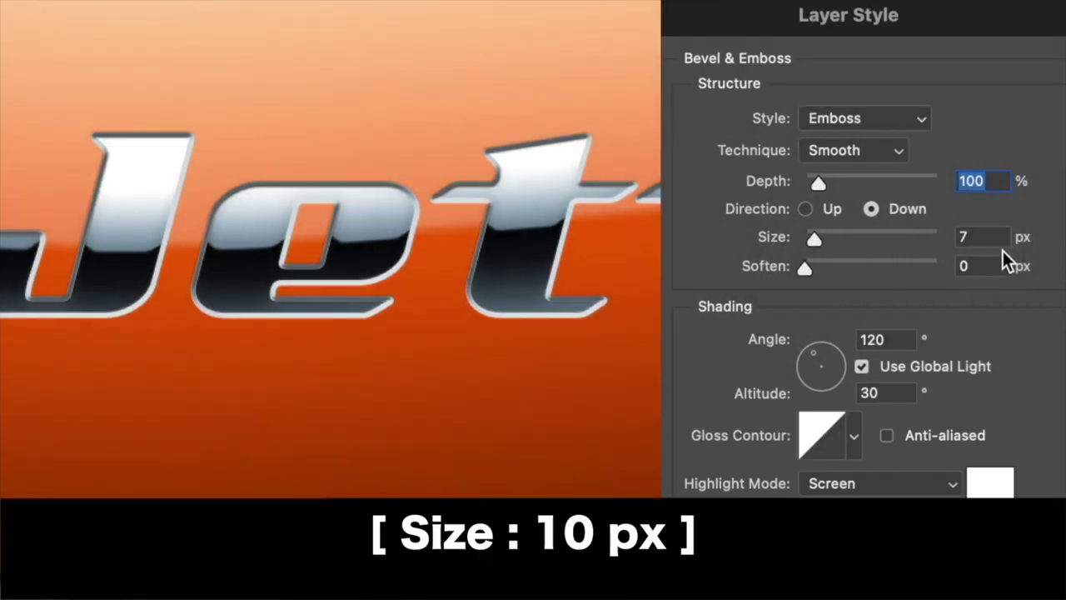
{"action": "double_click", "coordinate": [988, 238]}
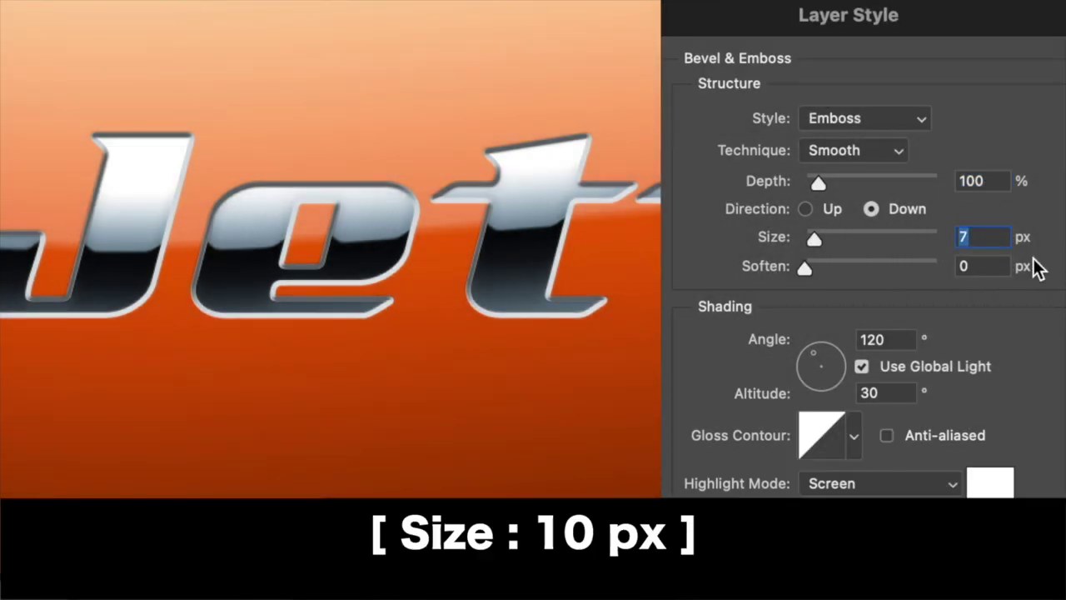
{"action": "key", "text": "Up"}
{"action": "key", "text": "Up"}
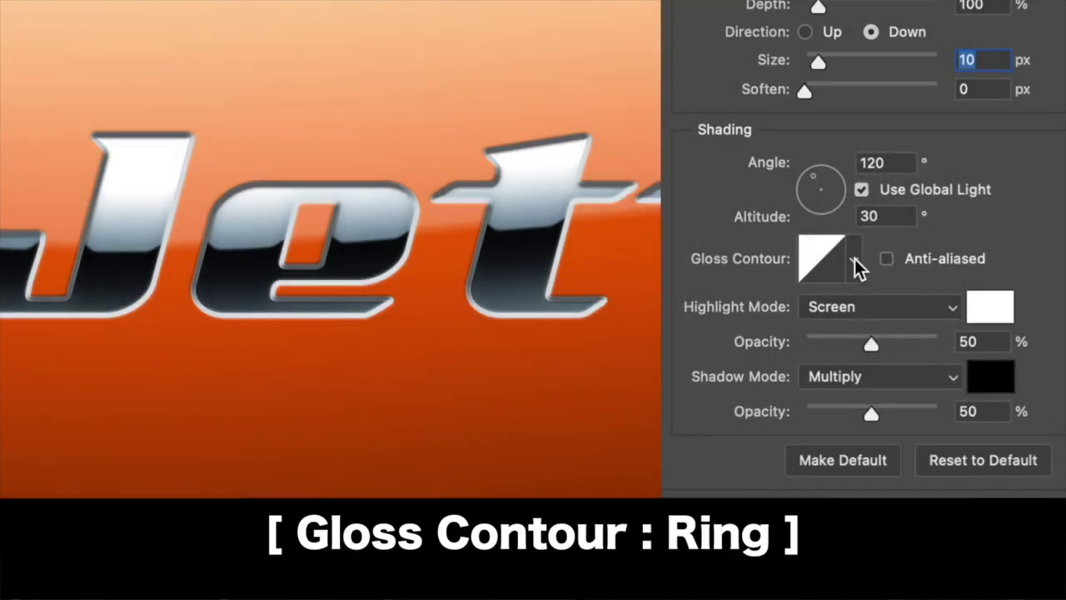
{"action": "left_click", "coordinate": [855, 258]}
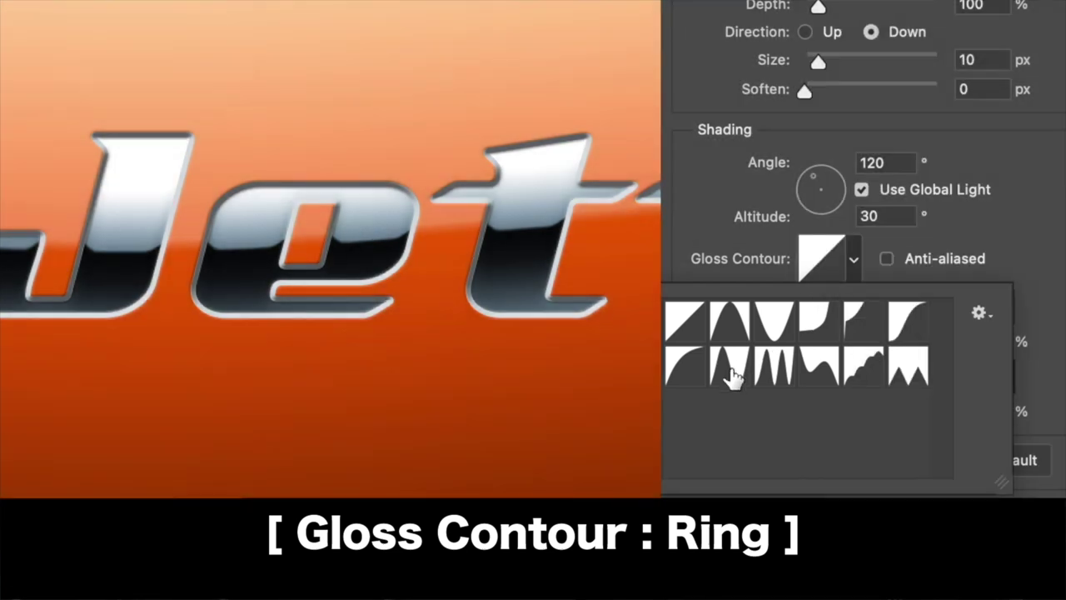
{"action": "left_click", "coordinate": [733, 375]}
{"action": "key", "text": "Return"}
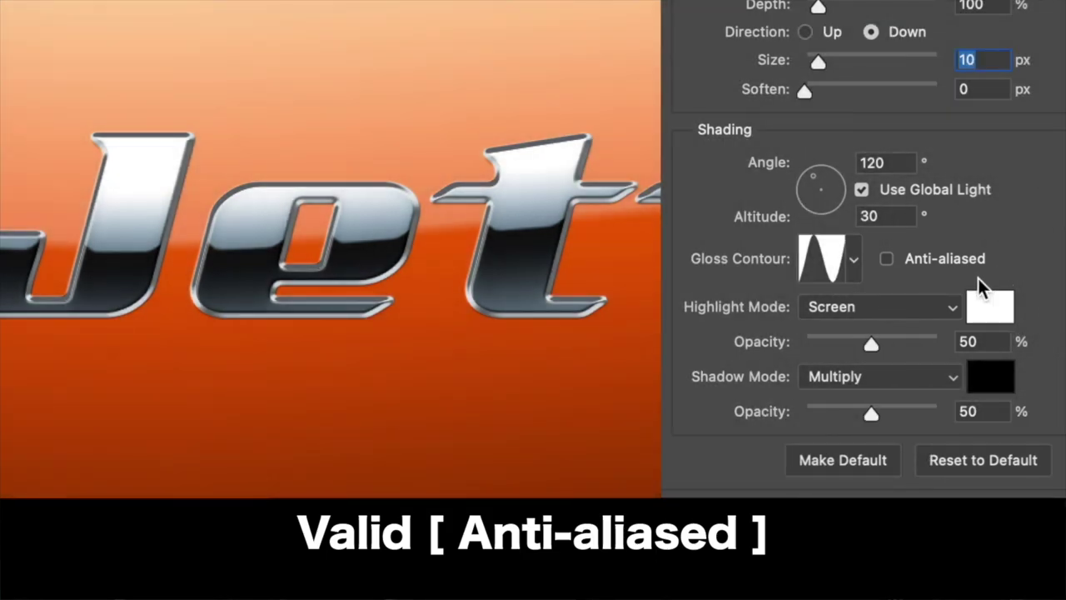
- Anti-alias the gloss contour, set highlight opacity to 100% and shadow opacity to 75%
{"action": "left_click", "coordinate": [886, 259]}
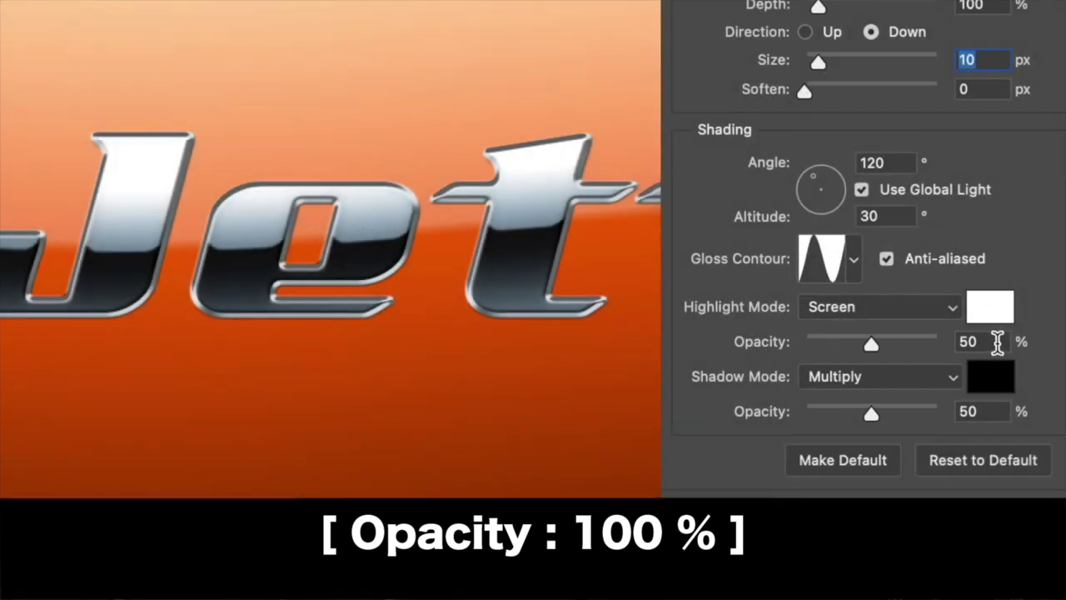
{"action": "left_click", "coordinate": [998, 342]}
{"action": "key", "text": "shift+Up"}
{"action": "key", "text": "shift+Up"}
{"action": "key", "text": "shift+Up"}
{"action": "key", "text": "shift+Up"}
{"action": "key", "text": "shift+Up"}
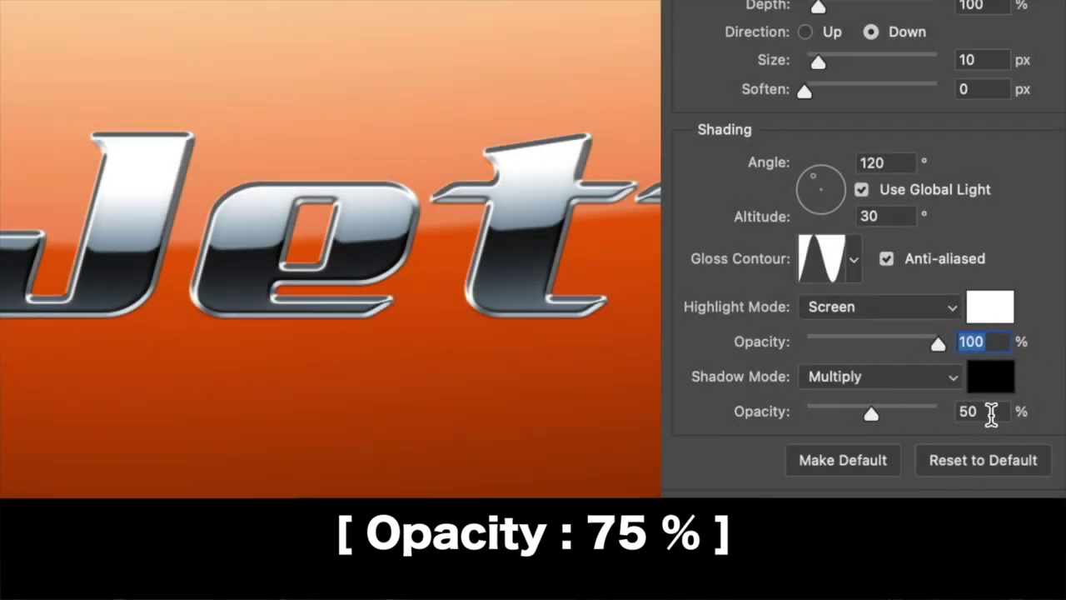
{"action": "left_click", "coordinate": [990, 410]}
{"action": "key", "text": "shift+Up"}
{"action": "key", "text": "shift+Up"}
{"action": "key", "text": "Up"}
{"action": "key", "text": "Up"}
{"action": "key", "text": "Up"}
{"action": "key", "text": "Up"}
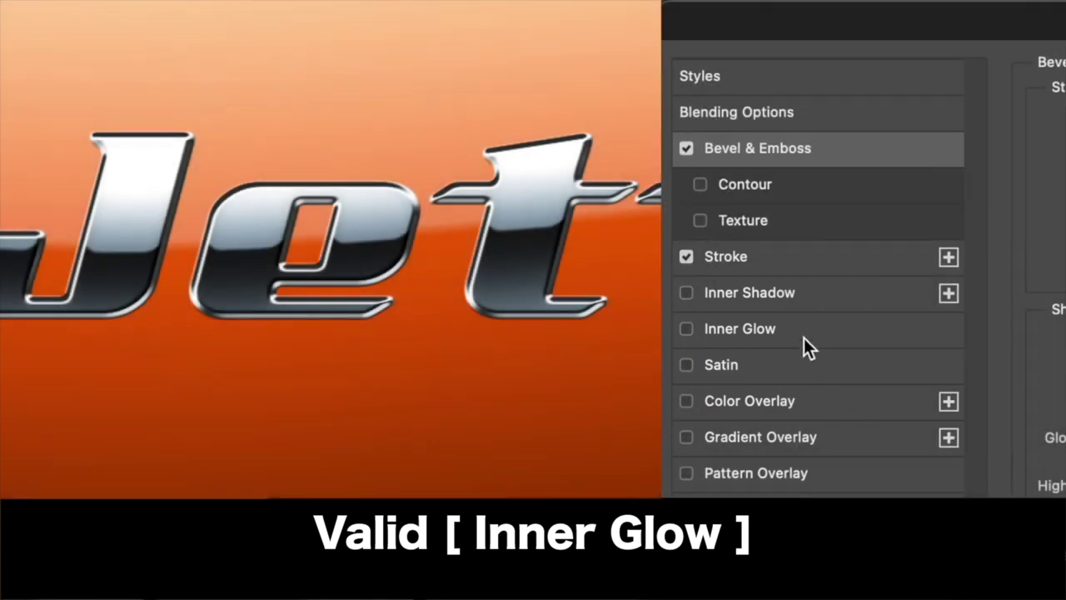
- Add a white Inner Glow with 20 px size and opacity lowered to 30%
{"action": "left_click", "coordinate": [797, 332]}
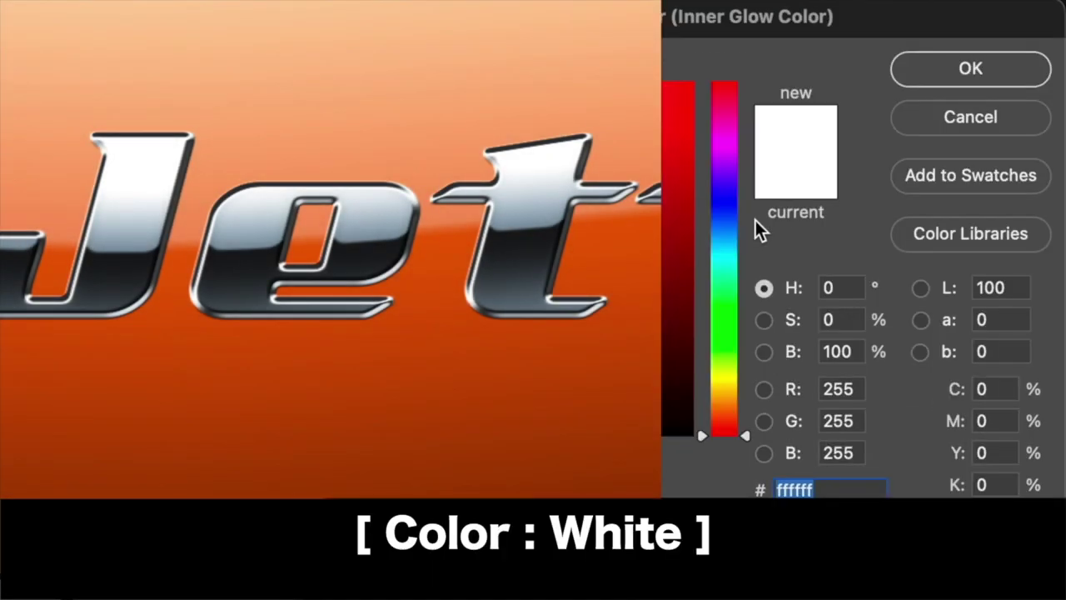
{"action": "left_click", "coordinate": [1011, 72]}
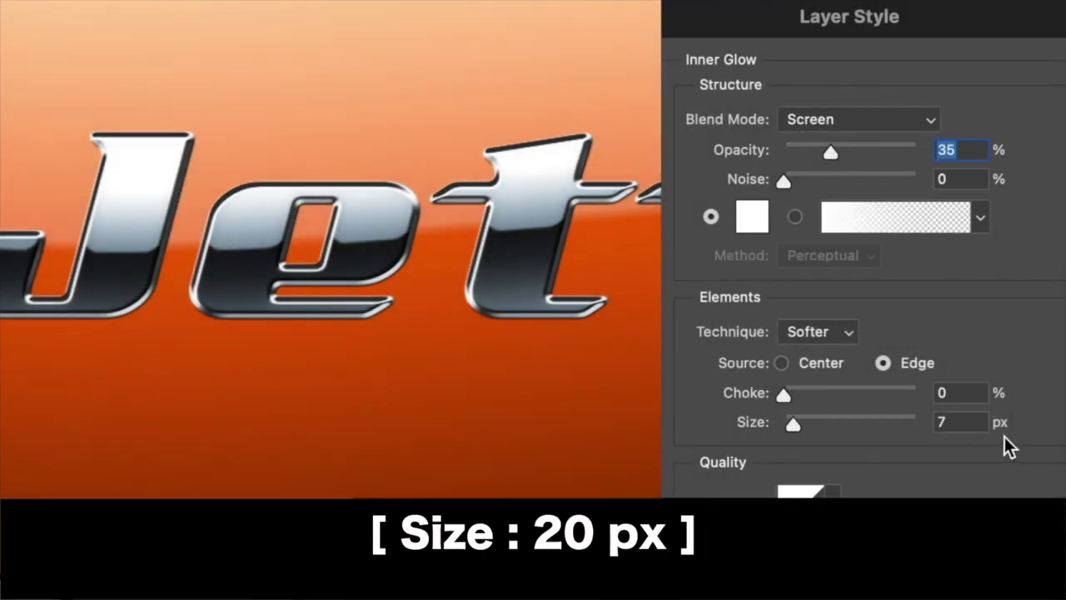
{"action": "left_click", "coordinate": [962, 421]}
{"action": "key", "text": "Up"}
{"action": "key", "text": "Up"}
{"action": "key", "text": "Up"}
{"action": "key", "text": "Up"}
{"action": "key", "text": "Up"}
{"action": "key", "text": "Up"}
{"action": "key", "text": "Up"}
{"action": "key", "text": "Up"}
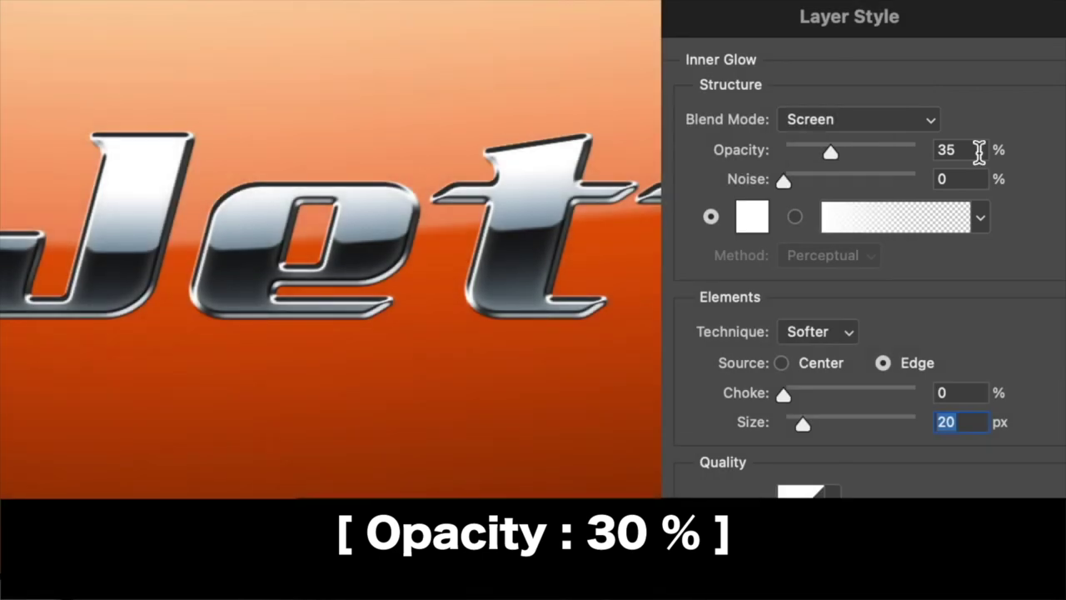
{"action": "left_click", "coordinate": [966, 150]}
{"action": "key", "text": "Down"}
{"action": "key", "text": "Down"}
{"action": "key", "text": "Down"}
{"action": "key", "text": "Down"}
{"action": "key", "text": "Down"}
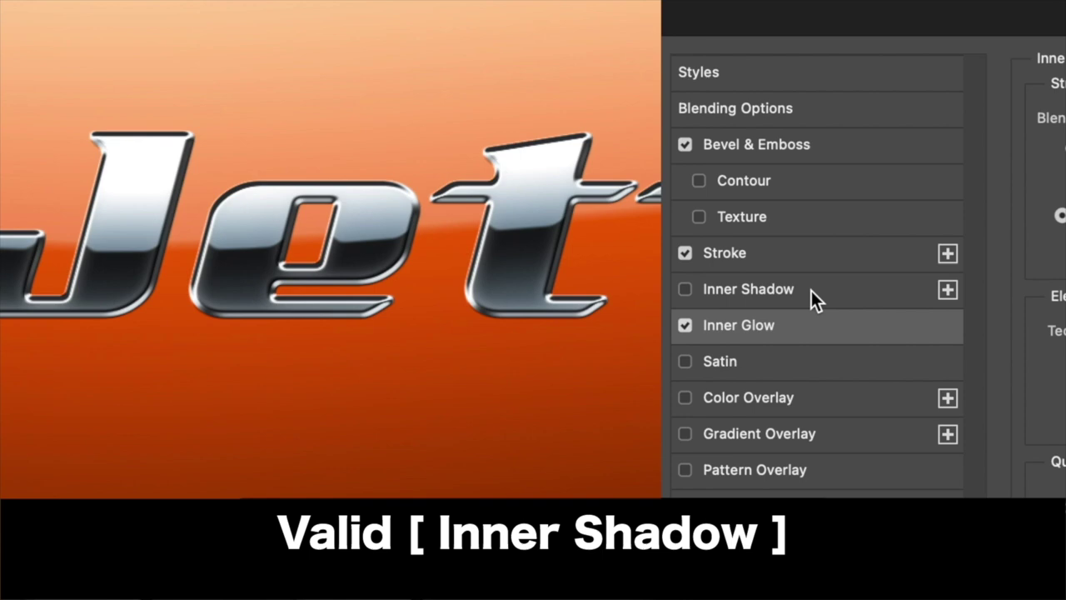
- Enable a white Screen-mode Inner Shadow at 100% opacity
{"action": "left_click", "coordinate": [811, 291]}
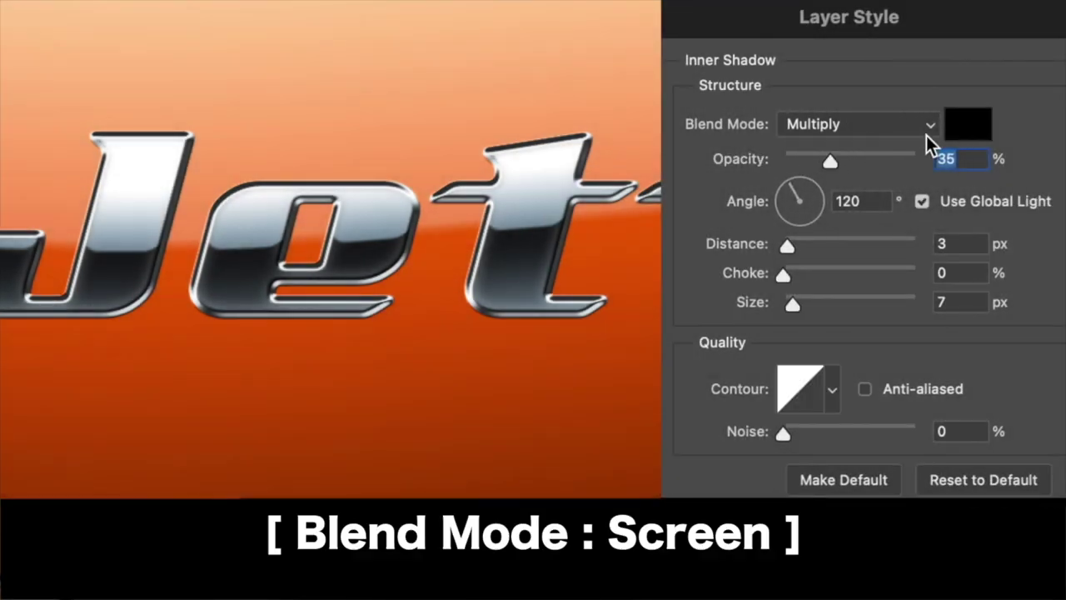
{"action": "left_click", "coordinate": [930, 125]}
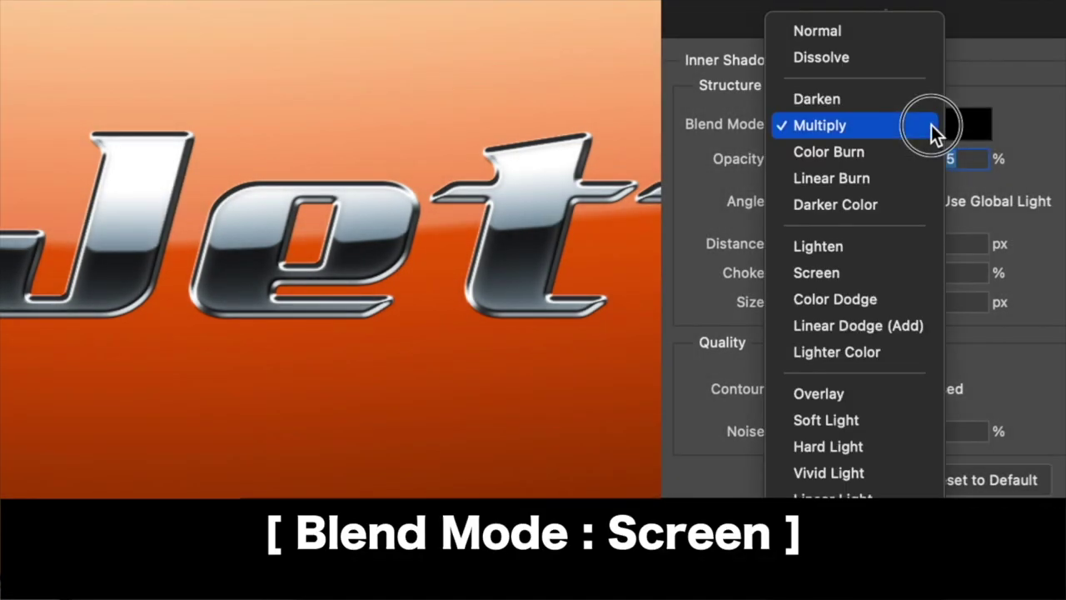
{"action": "left_click", "coordinate": [878, 273]}
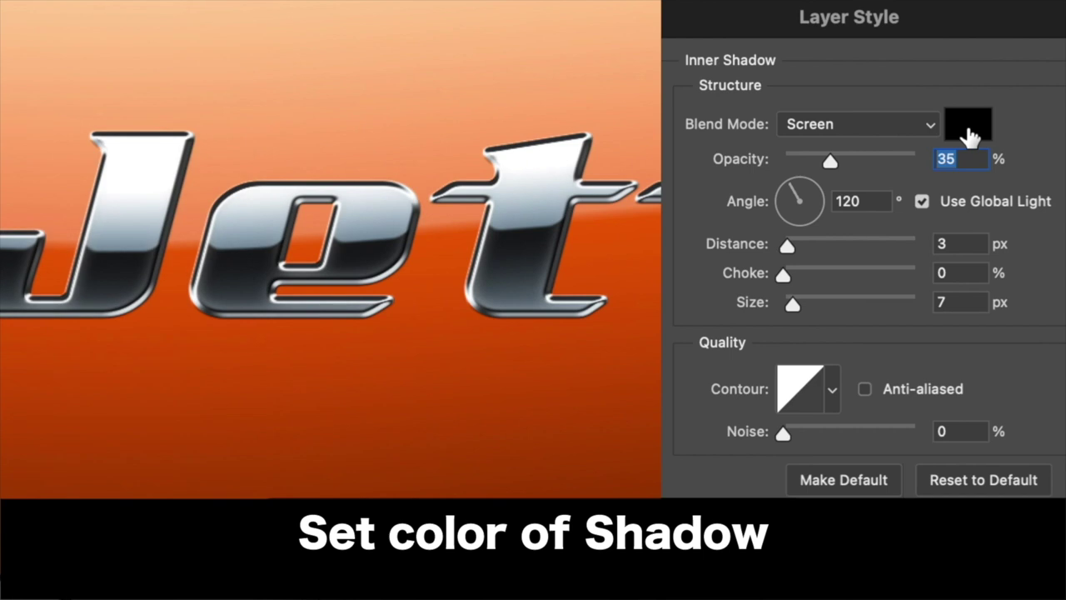
{"action": "left_click", "coordinate": [968, 129]}
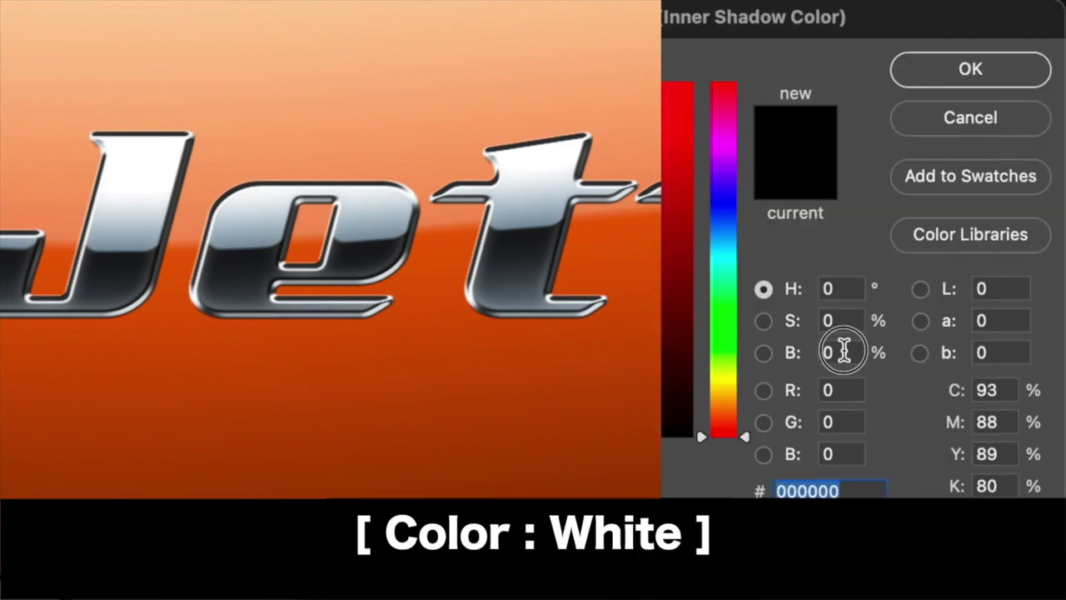
{"action": "type", "text": "100"}
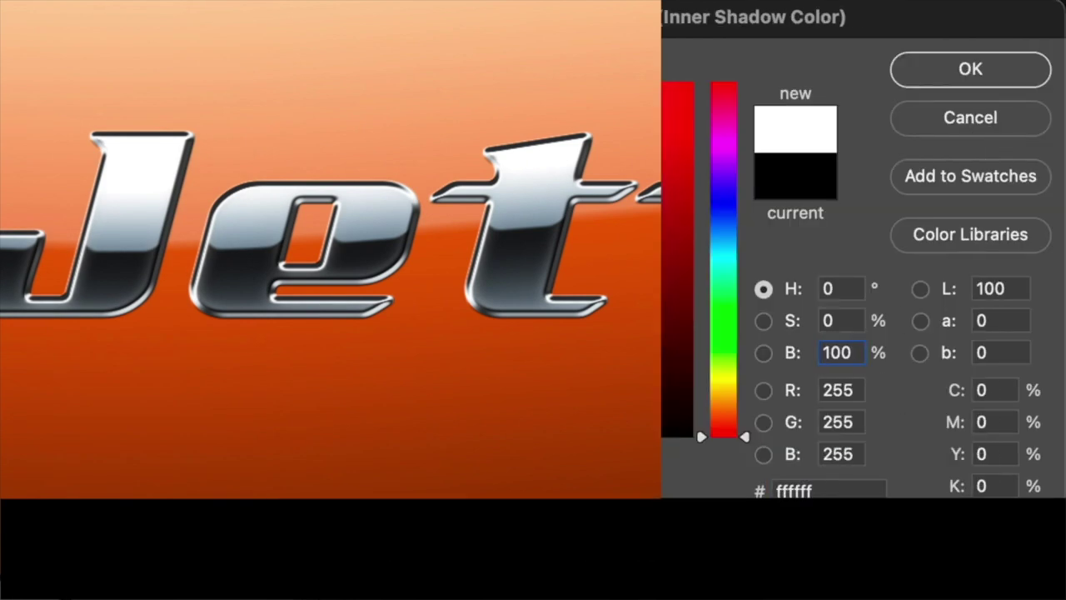
{"action": "left_click", "coordinate": [1002, 70]}
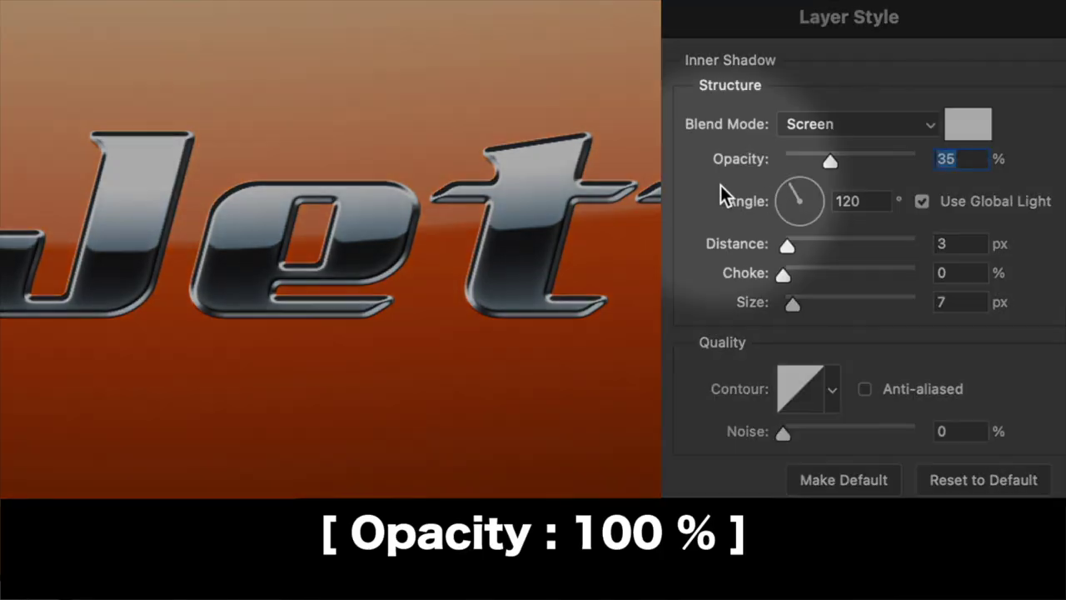
{"action": "key", "text": "shift+Up"}
{"action": "key", "text": "shift+Up"}
{"action": "key", "text": "shift+Up"}
{"action": "key", "text": "shift+Up"}
{"action": "key", "text": "shift+Up"}
{"action": "key", "text": "shift+Up"}
{"action": "key", "text": "shift+Up"}
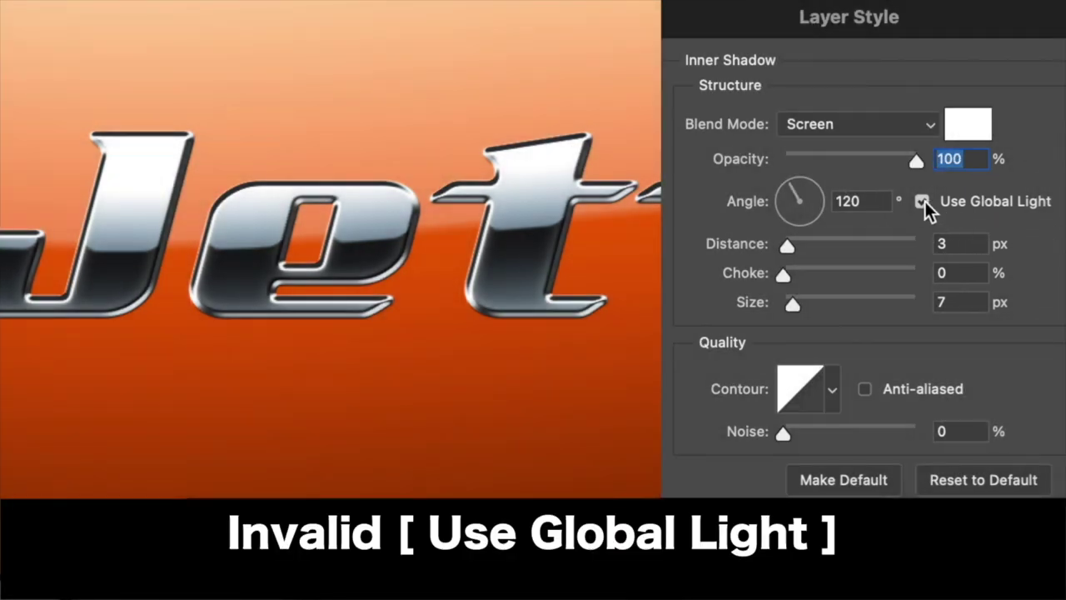
- Set the Inner Shadow to -60° without global light, 7 px distance and 1 px size
{"action": "left_click", "coordinate": [922, 200]}
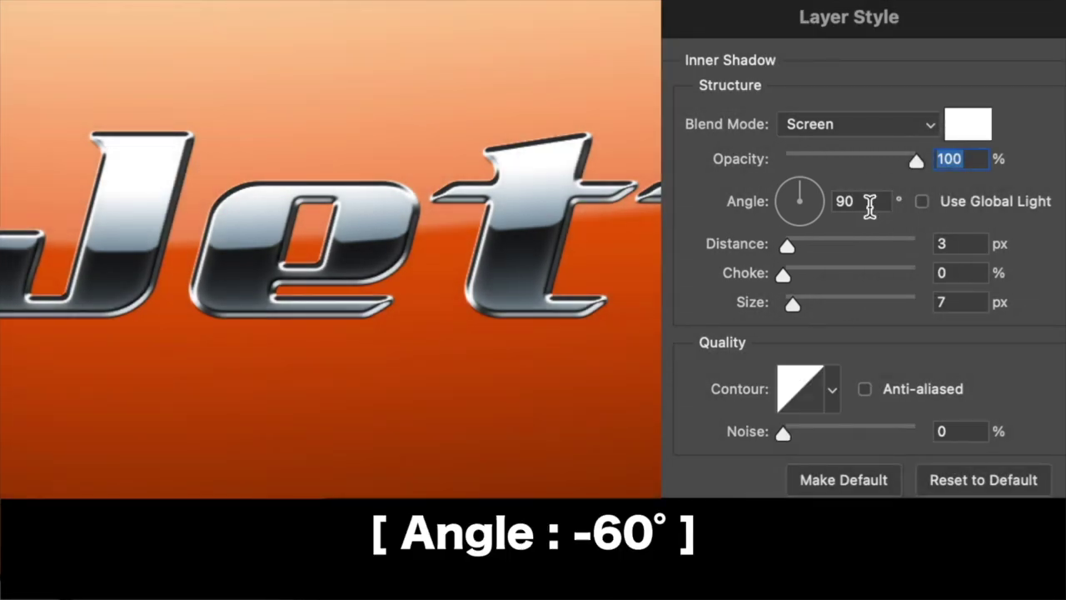
{"action": "double_click", "coordinate": [873, 201]}
{"action": "key", "text": "shift+Down"}
{"action": "key", "text": "shift+Down"}
{"action": "key", "text": "shift+Down"}
{"action": "key", "text": "shift+Down"}
{"action": "key", "text": "shift+Down"}
{"action": "key", "text": "shift+Down"}
{"action": "key", "text": "shift+Down"}
{"action": "key", "text": "shift+Down"}
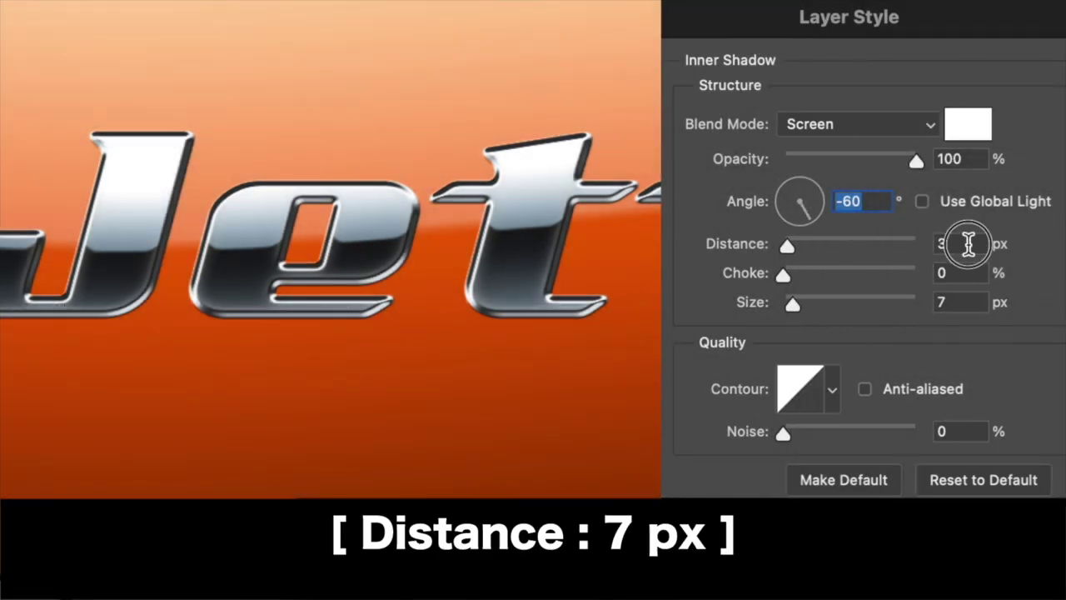
{"action": "double_click", "coordinate": [966, 242]}
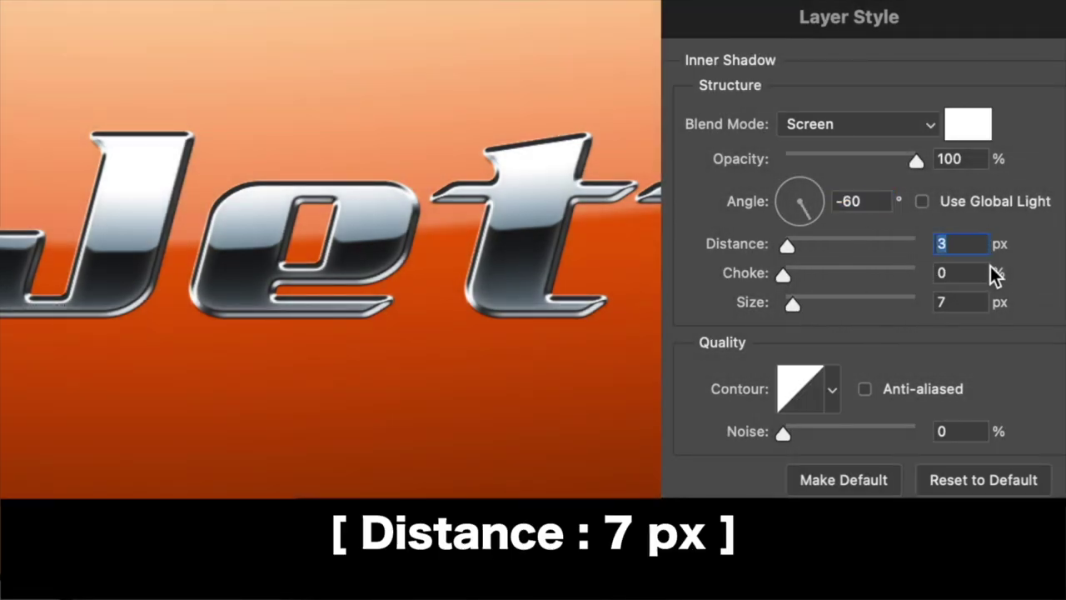
{"action": "key", "text": "Up"}
{"action": "key", "text": "Up"}
{"action": "key", "text": "Up"}
{"action": "key", "text": "Up"}
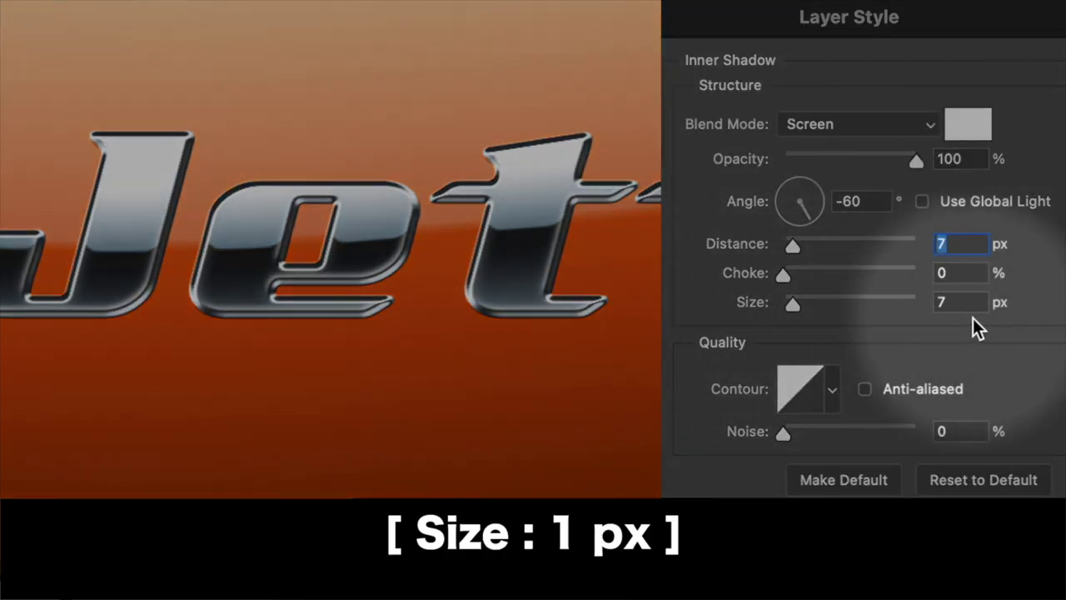
{"action": "key", "text": "Tab"}
{"action": "key", "text": "Tab"}
{"action": "key", "text": "Down"}
{"action": "key", "text": "Down"}
{"action": "key", "text": "Down"}
{"action": "key", "text": "Down"}
{"action": "key", "text": "Down"}
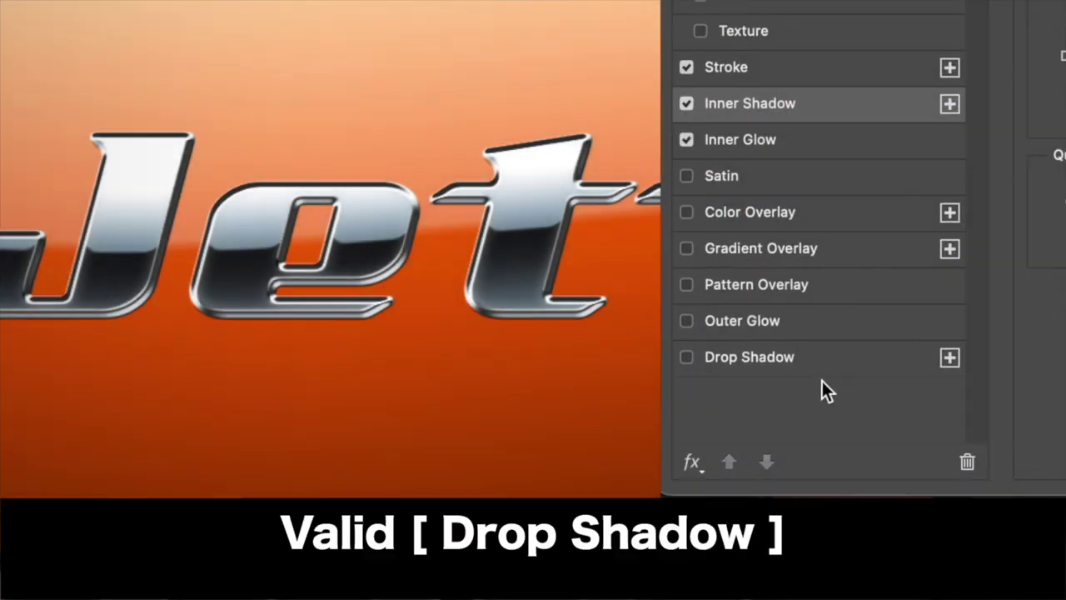
- Add a Drop Shadow at 75% opacity, 8 px distance, 25% spread, 8 px size, and apply the styles
{"action": "left_click", "coordinate": [820, 358]}
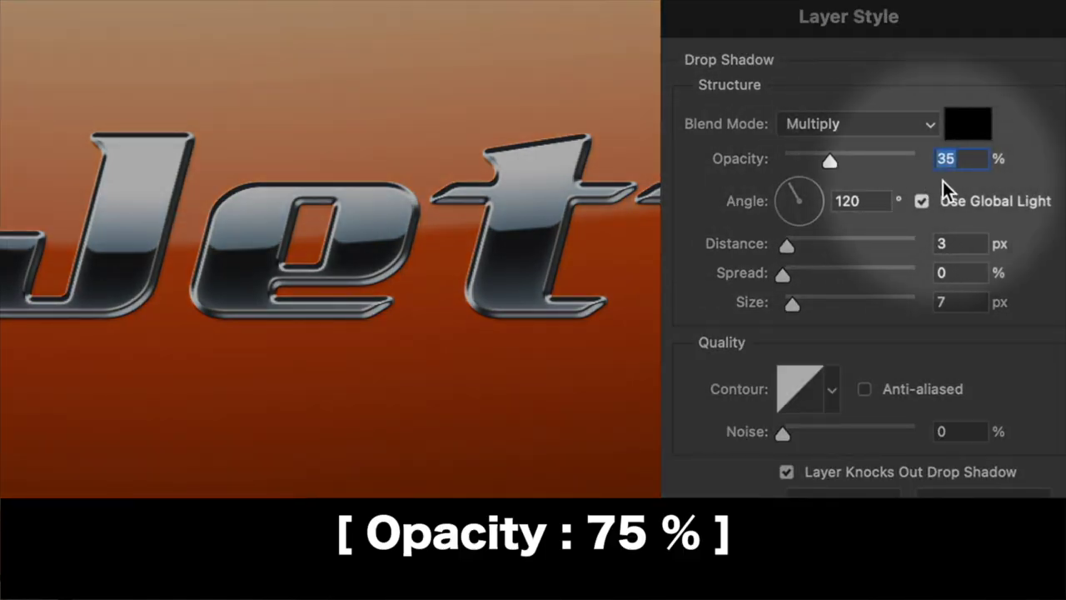
{"action": "key", "text": "shift+Up"}
{"action": "key", "text": "shift+Up"}
{"action": "key", "text": "shift+Up"}
{"action": "key", "text": "shift+Up"}
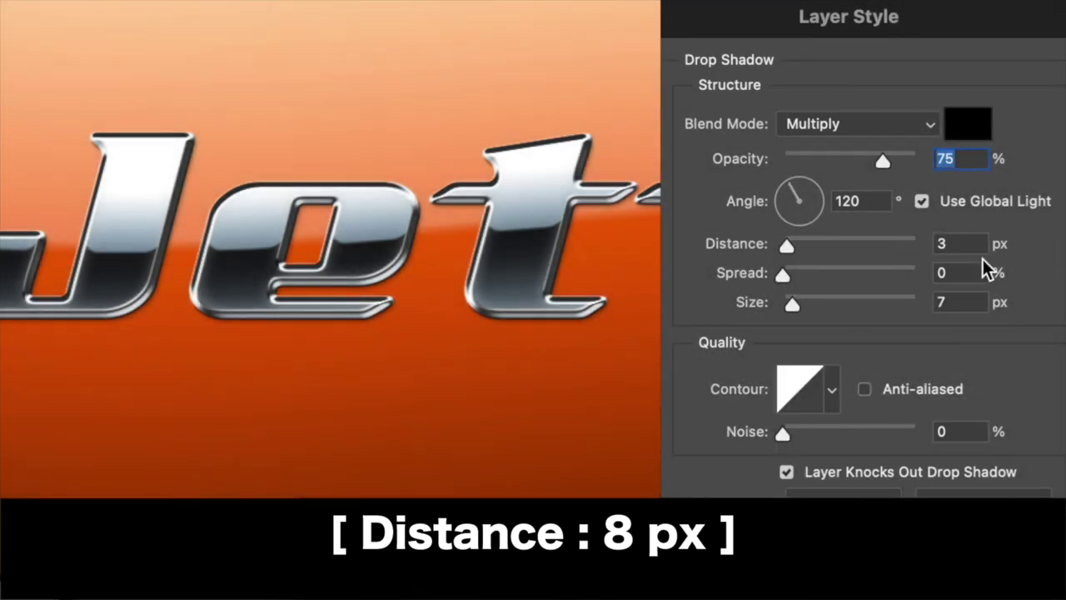
{"action": "left_click", "coordinate": [966, 244]}
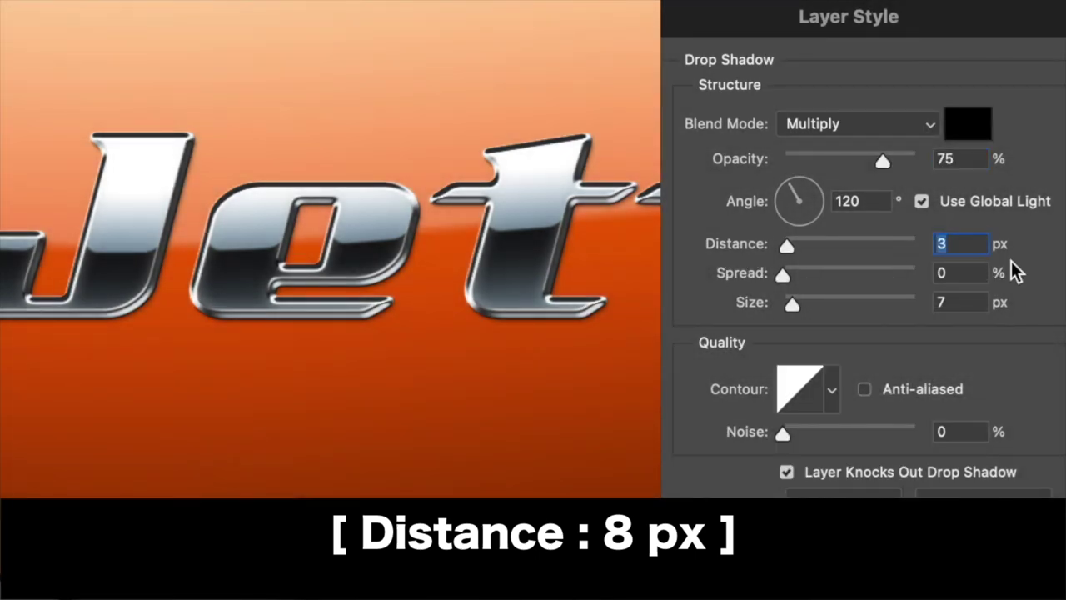
{"action": "type", "text": "8"}
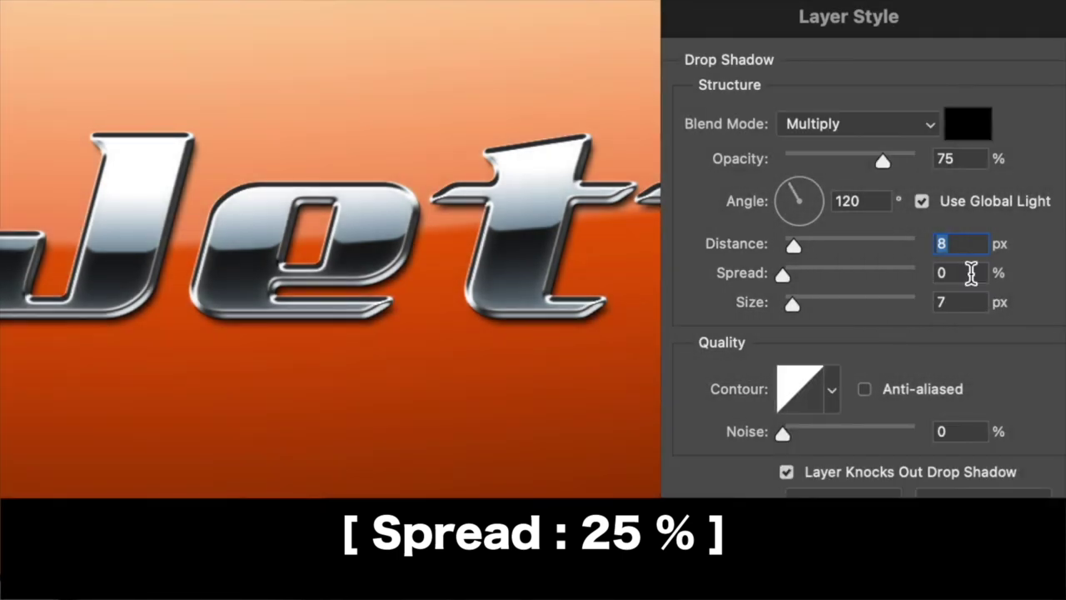
{"action": "left_click", "coordinate": [966, 272]}
{"action": "key", "text": "shift+Up"}
{"action": "key", "text": "shift+Up"}
{"action": "key", "text": "Up"}
{"action": "key", "text": "Up"}
{"action": "key", "text": "Up"}
{"action": "key", "text": "Up"}
{"action": "key", "text": "Up"}
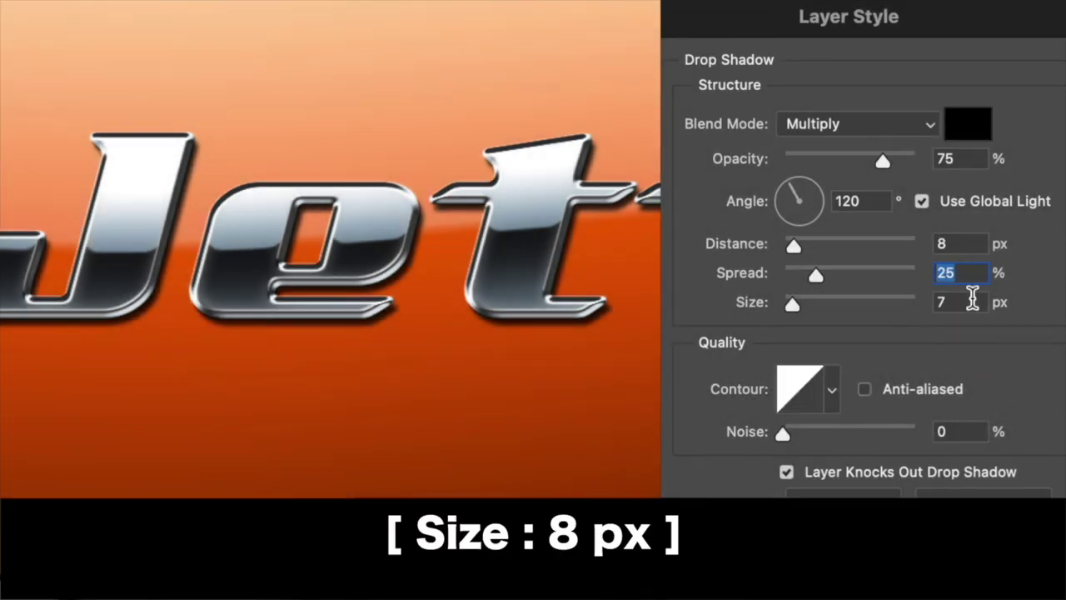
{"action": "left_click", "coordinate": [976, 302]}
{"action": "key", "text": "Up"}
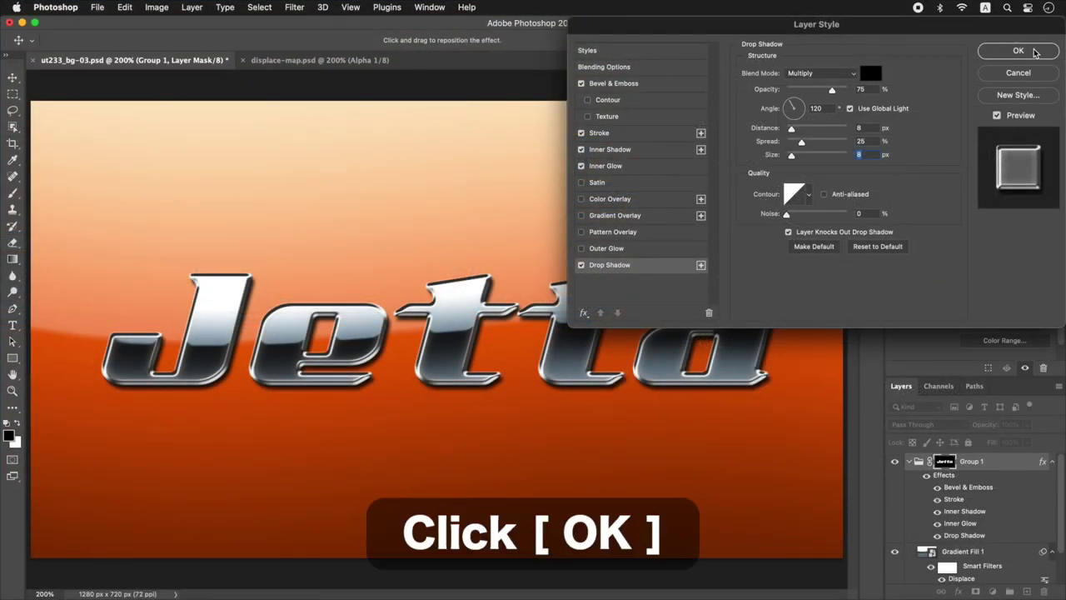
{"action": "left_click", "coordinate": [1035, 51]}
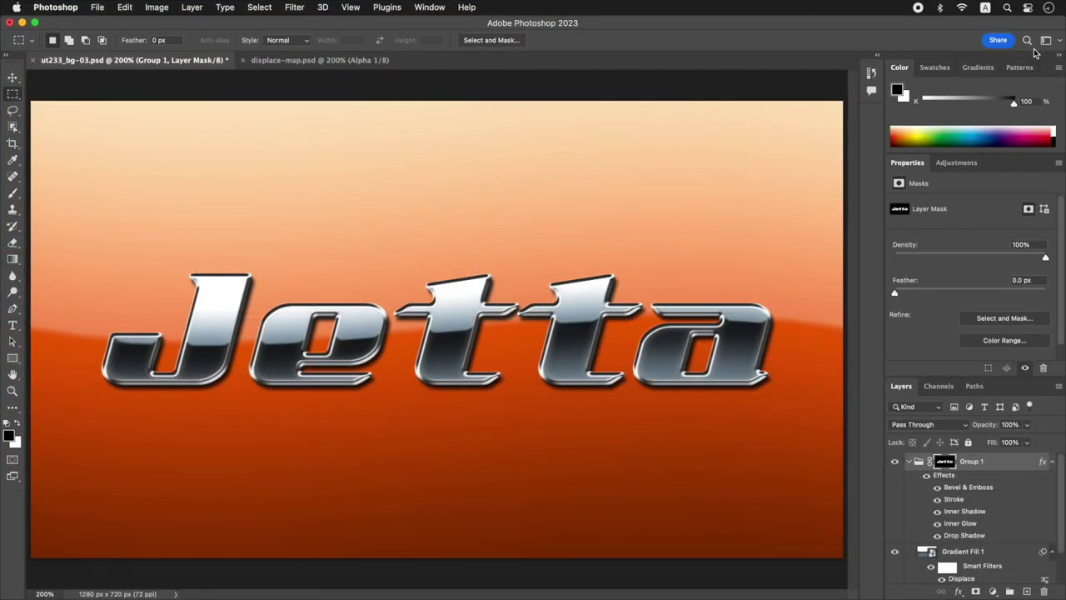